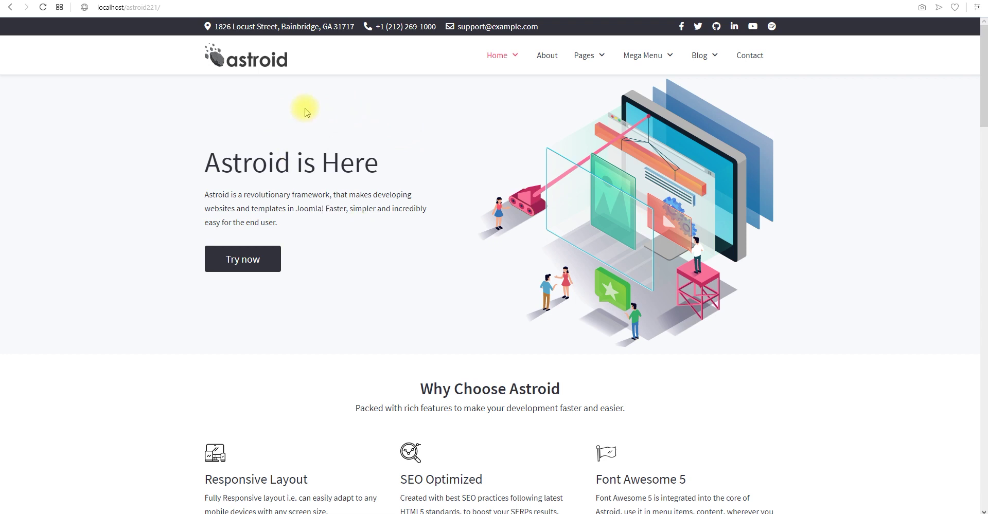
Step: Switch from the Astroid front-end page to the Joomla administrator Control Panel tab
{"action": "key", "text": "ctrl+Tab"}
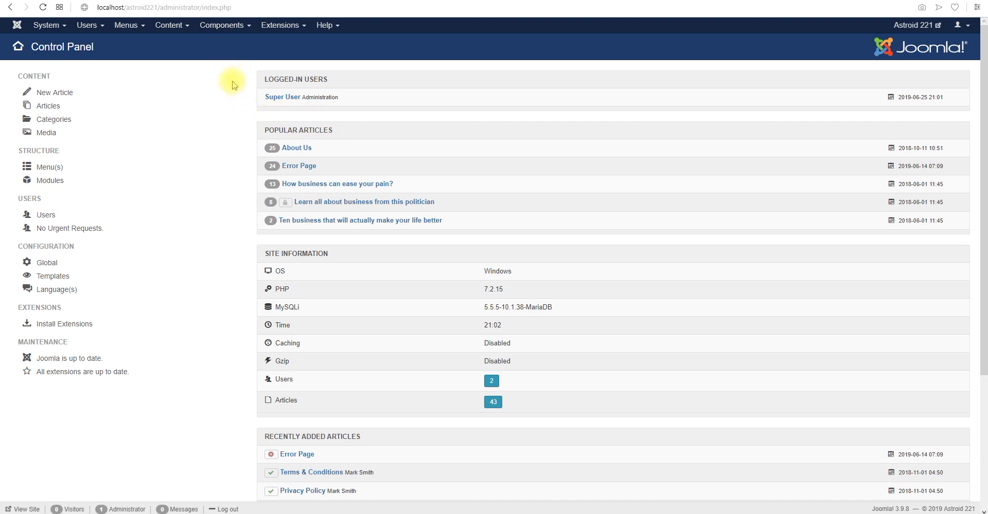
Step: Create a menu titled 'One page menu' with menu type 'One page menu' and save it
{"action": "left_click", "coordinate": [126, 26]}
{"action": "mouse_move", "coordinate": [128, 43]}
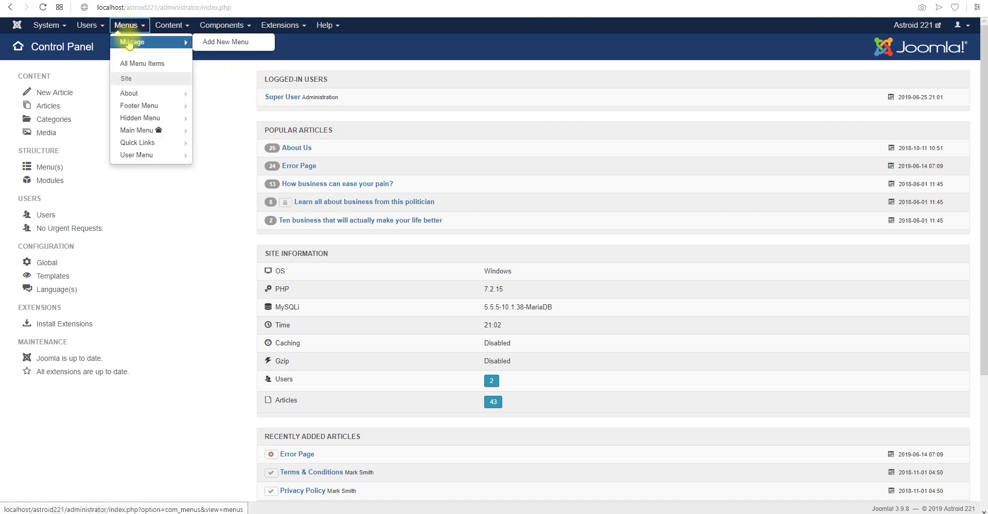
{"action": "left_click", "coordinate": [210, 99]}
{"action": "left_click", "coordinate": [102, 107]}
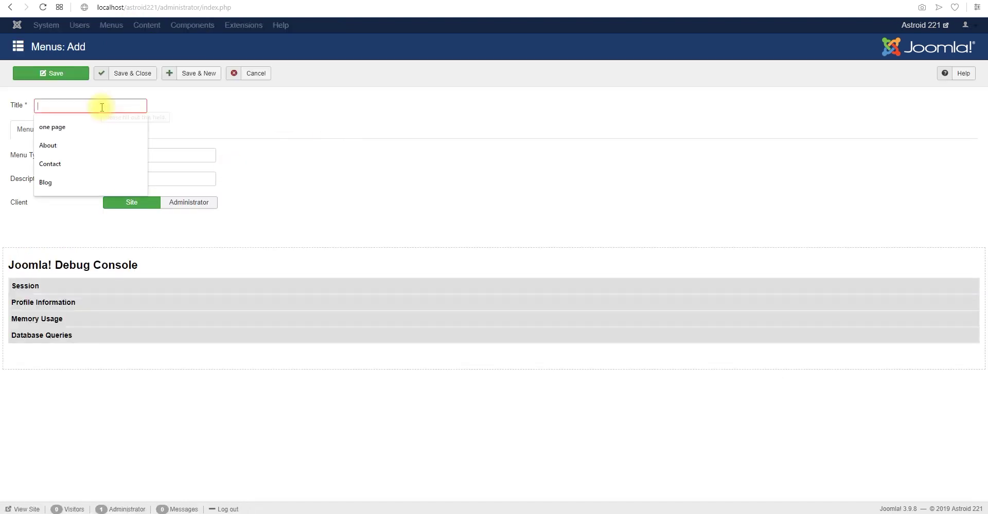
{"action": "type", "text": "One page menu"}
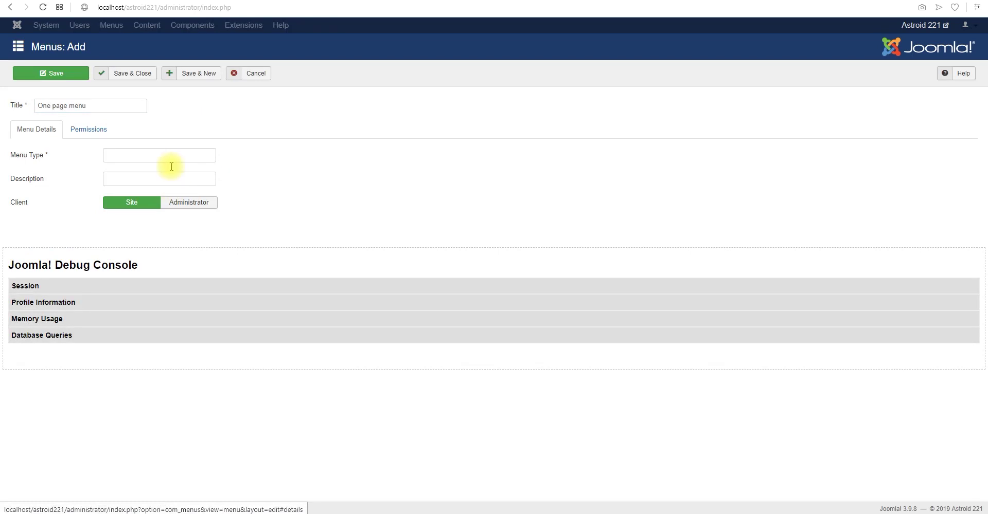
{"action": "left_click", "coordinate": [162, 156]}
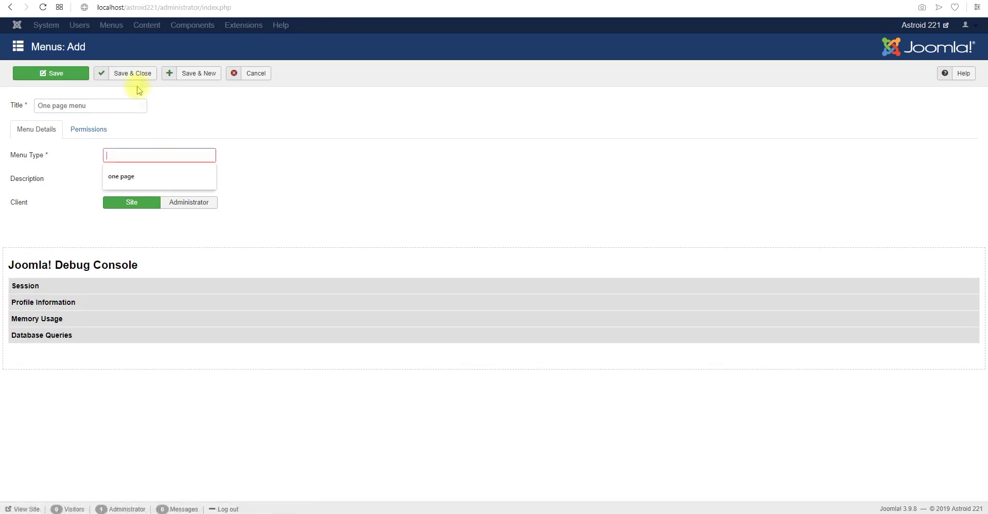
{"action": "type", "text": "One page menu"}
{"action": "left_click", "coordinate": [132, 74]}
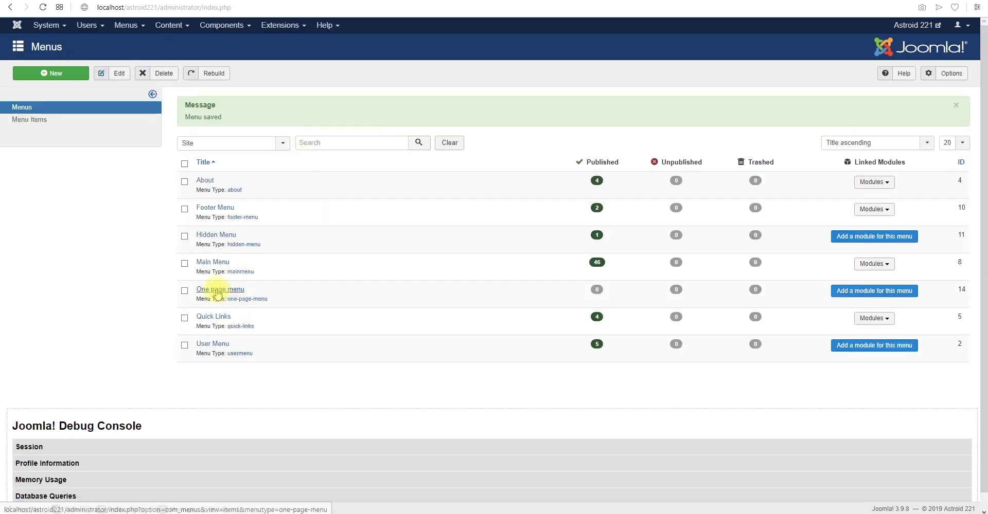
Step: Open the One page menu's item list and mark the 'Why Choose Astroid' heading on the front end
{"action": "left_click", "coordinate": [217, 294]}
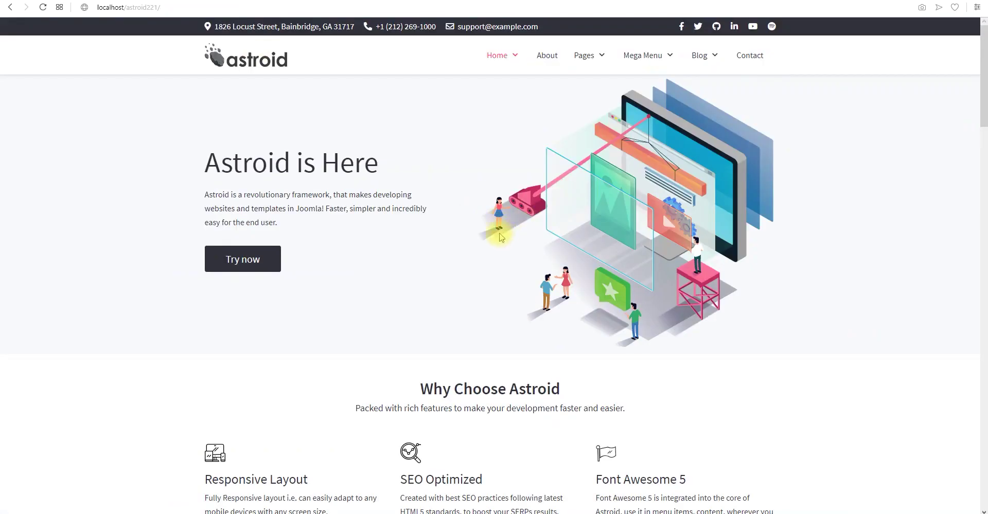
{"action": "scroll", "coordinate": [425, 221], "scroll_direction": "down", "scroll_amount": 3}
{"action": "scroll", "coordinate": [476, 214], "scroll_direction": "up", "scroll_amount": 3}
{"action": "left_click_drag", "start_coordinate": [420, 389], "coordinate": [448, 386]}
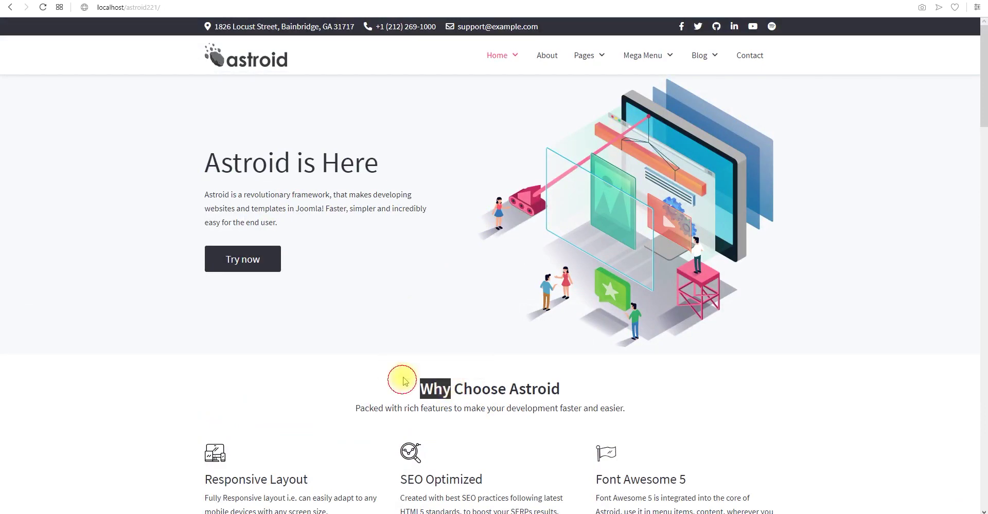
{"action": "left_click", "coordinate": [578, 426], "text": "shift"}
Step: Find and highlight the mega menu section heading on the front-end page
{"action": "scroll", "coordinate": [586, 400], "scroll_direction": "down", "scroll_amount": 10}
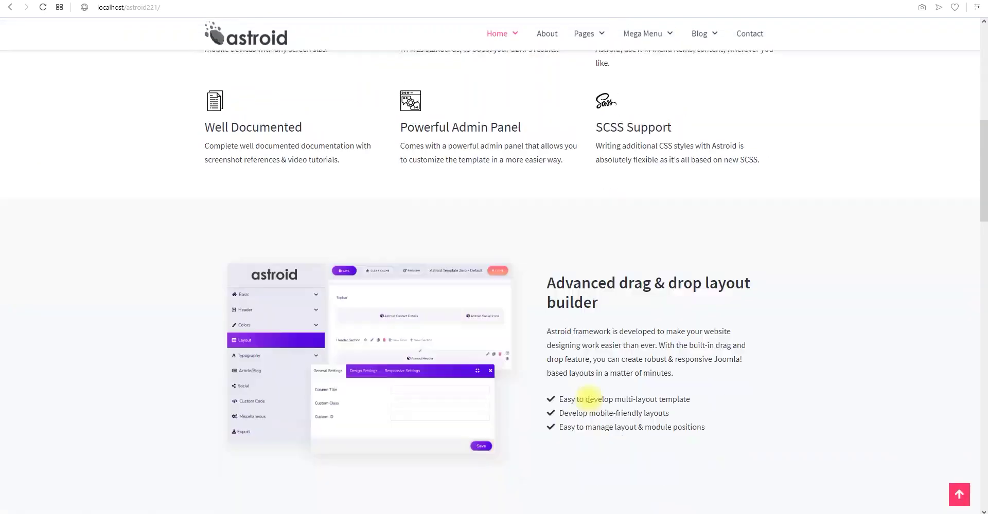
{"action": "scroll", "coordinate": [589, 400], "scroll_direction": "down", "scroll_amount": 3}
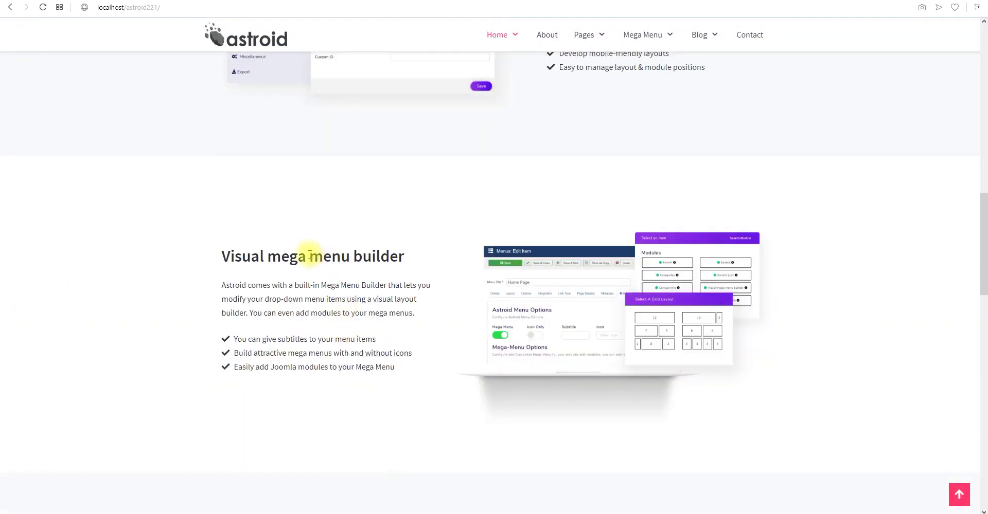
{"action": "left_click", "coordinate": [278, 252]}
{"action": "left_click_drag", "start_coordinate": [278, 252], "coordinate": [361, 255]}
{"action": "left_click", "coordinate": [461, 253]}
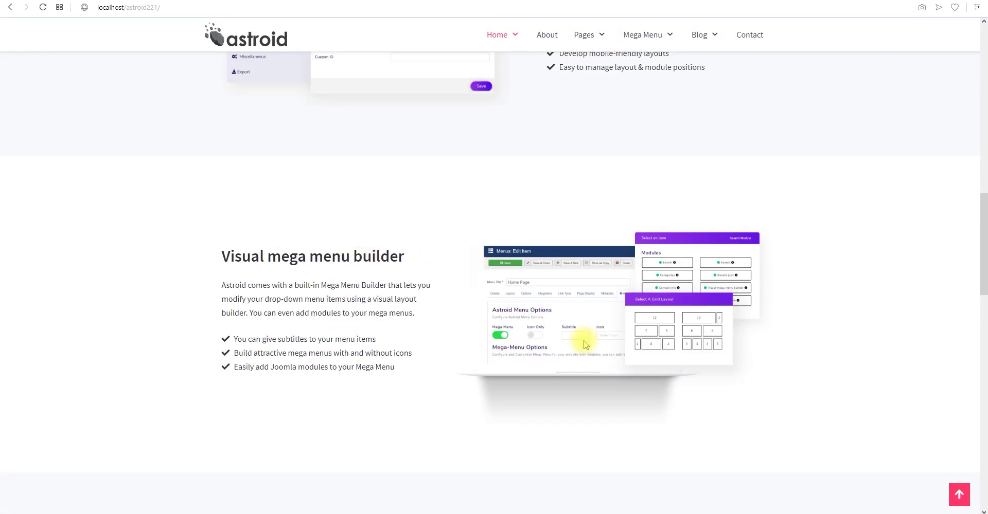
{"action": "scroll", "coordinate": [609, 359], "scroll_direction": "down", "scroll_amount": 3}
{"action": "scroll", "coordinate": [607, 361], "scroll_direction": "down", "scroll_amount": 8}
{"action": "scroll", "coordinate": [608, 360], "scroll_direction": "up", "scroll_amount": 3}
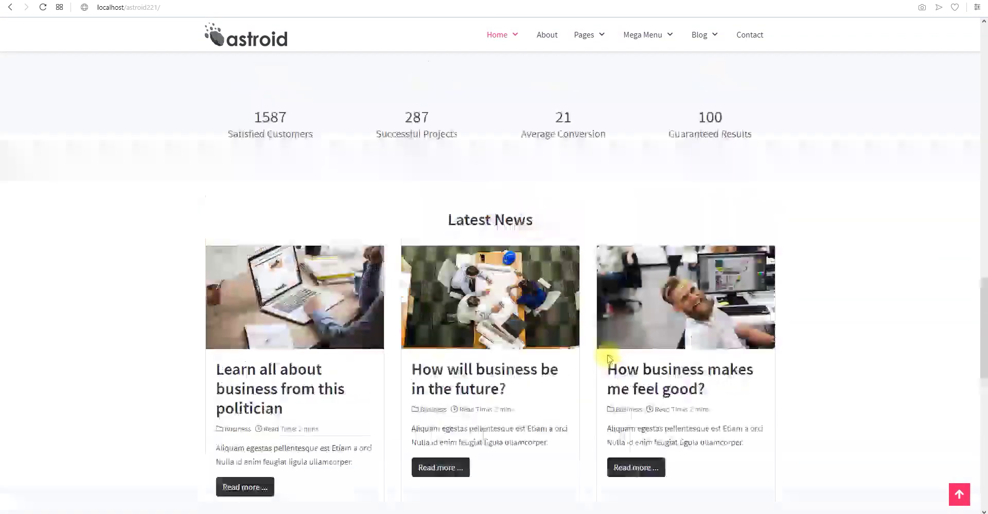
Step: Review the remaining front-end section headings and the Astroid layout, then return to the menu items list
{"action": "left_click_drag", "start_coordinate": [432, 211], "coordinate": [558, 219]}
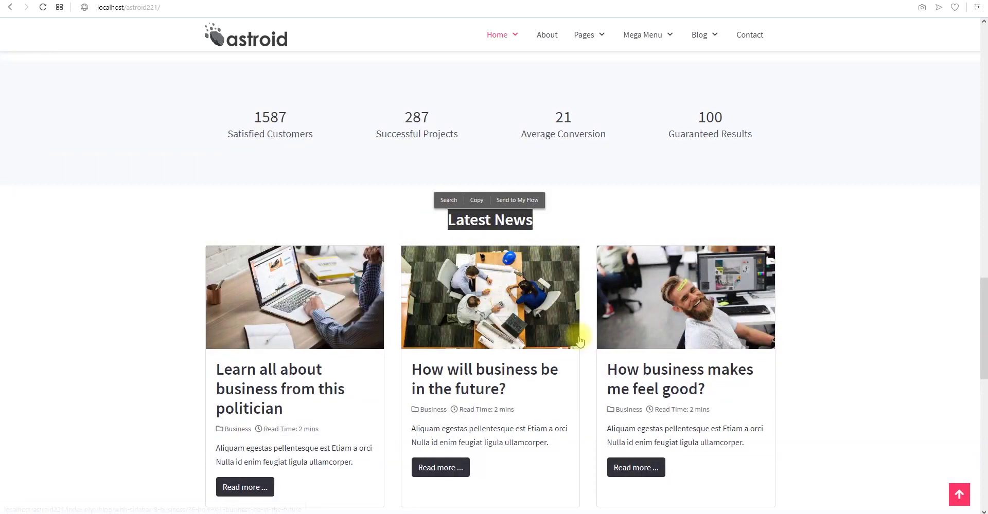
{"action": "scroll", "coordinate": [582, 341], "scroll_direction": "down", "scroll_amount": 3}
{"action": "left_click_drag", "start_coordinate": [421, 416], "coordinate": [562, 420]}
{"action": "scroll", "coordinate": [563, 417], "scroll_direction": "down", "scroll_amount": 3}
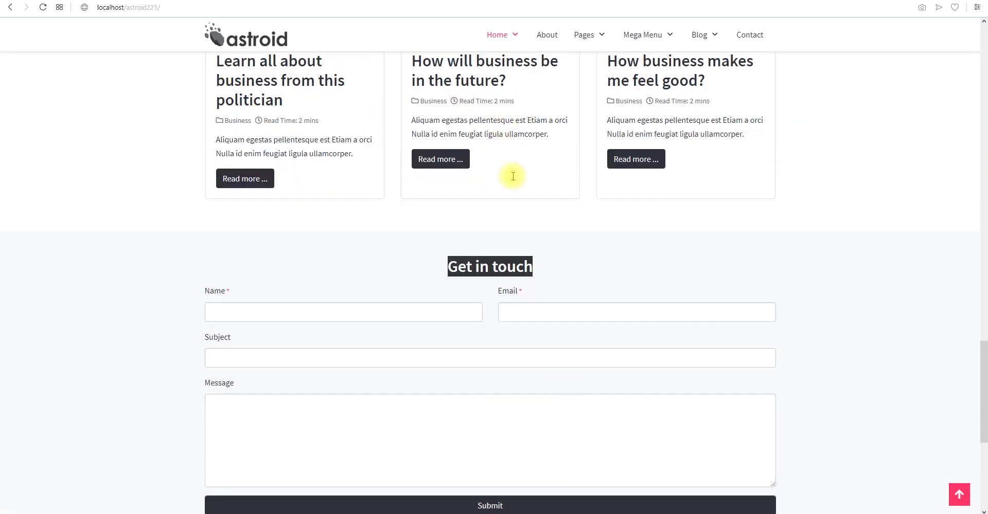
{"action": "scroll", "coordinate": [526, 304], "scroll_direction": "up", "scroll_amount": 4}
{"action": "scroll", "coordinate": [214, 33], "scroll_direction": "up", "scroll_amount": 2}
{"action": "key", "text": "ctrl+Tab"}
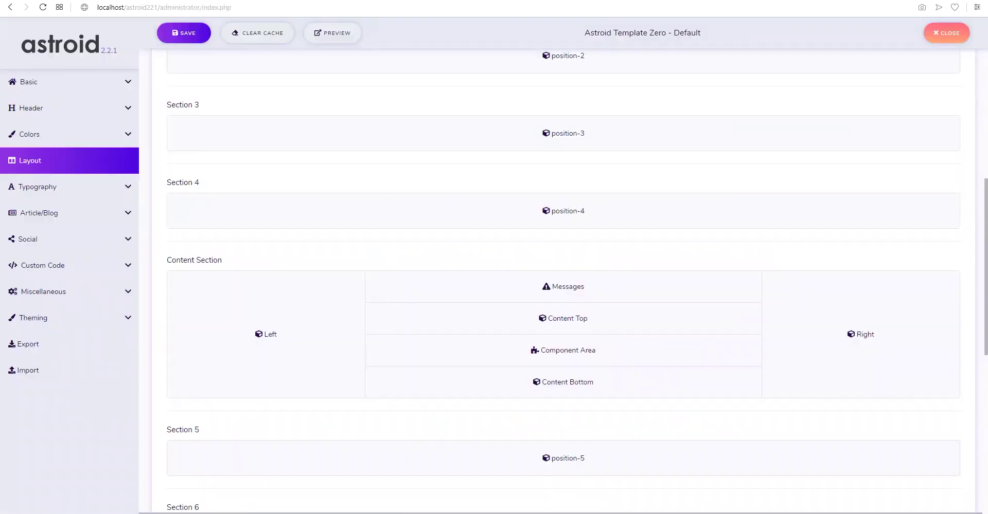
{"action": "key", "text": "ctrl+Tab"}
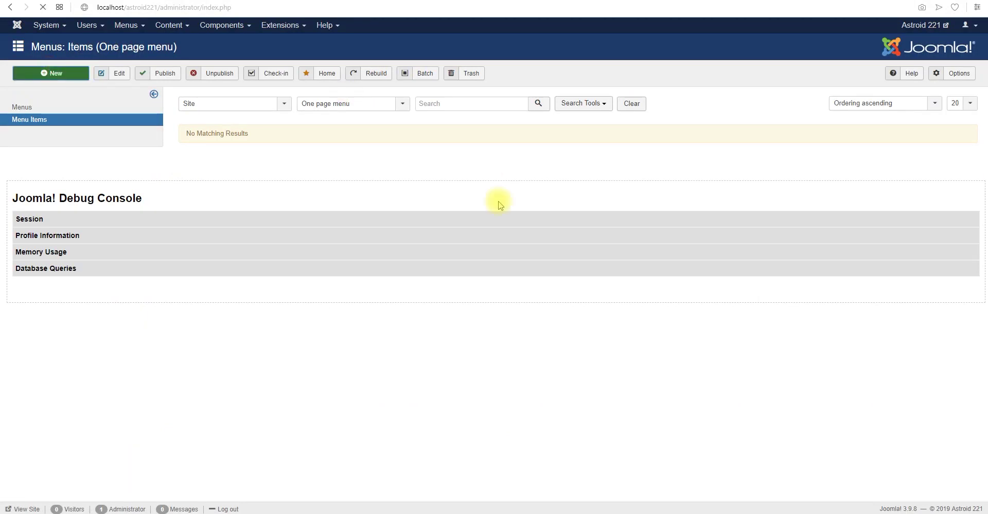
Step: Title the new menu item 'Why' after rechecking the front-end sections
{"action": "left_click", "coordinate": [202, 118]}
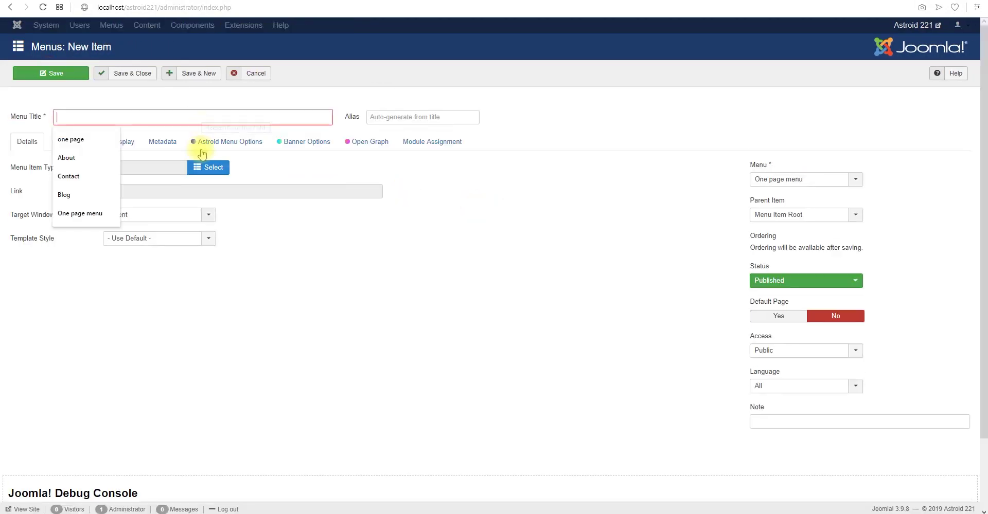
{"action": "key", "text": "Escape"}
{"action": "key", "text": "ctrl+Tab"}
{"action": "scroll", "coordinate": [386, 195], "scroll_direction": "up", "scroll_amount": 10}
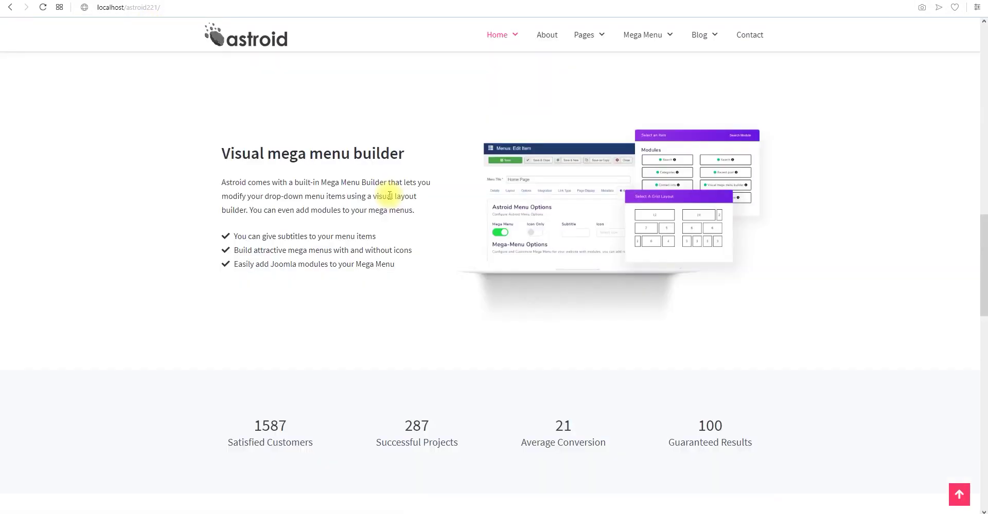
{"action": "scroll", "coordinate": [389, 199], "scroll_direction": "up", "scroll_amount": 10}
{"action": "key", "text": "ctrl+Tab"}
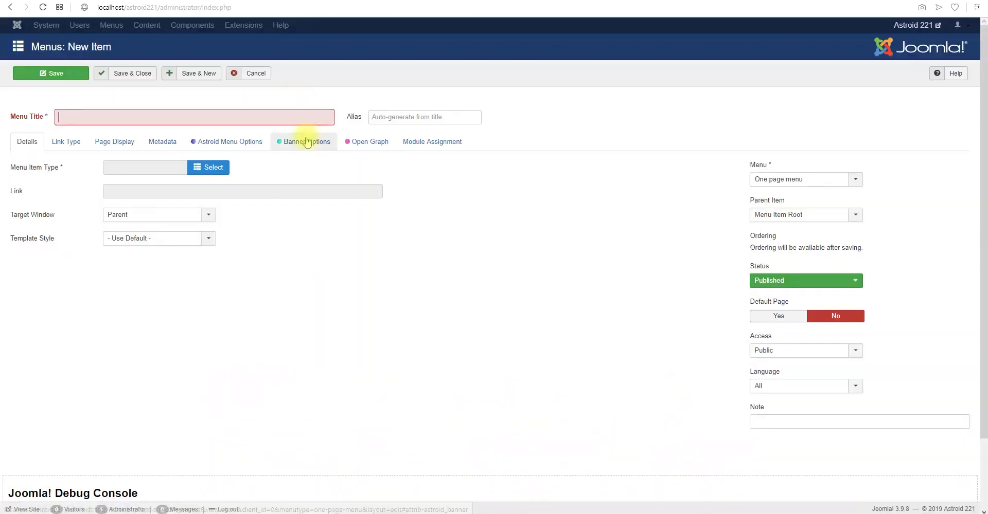
{"action": "type", "text": "Why"}
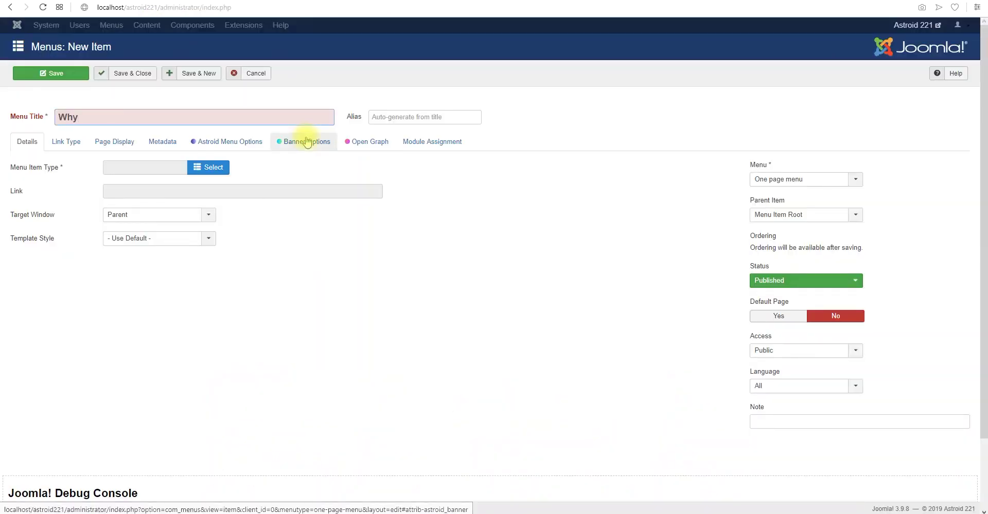
Step: Make the Why item a System Links URL pointing to '#why' and save it
{"action": "left_click", "coordinate": [202, 167]}
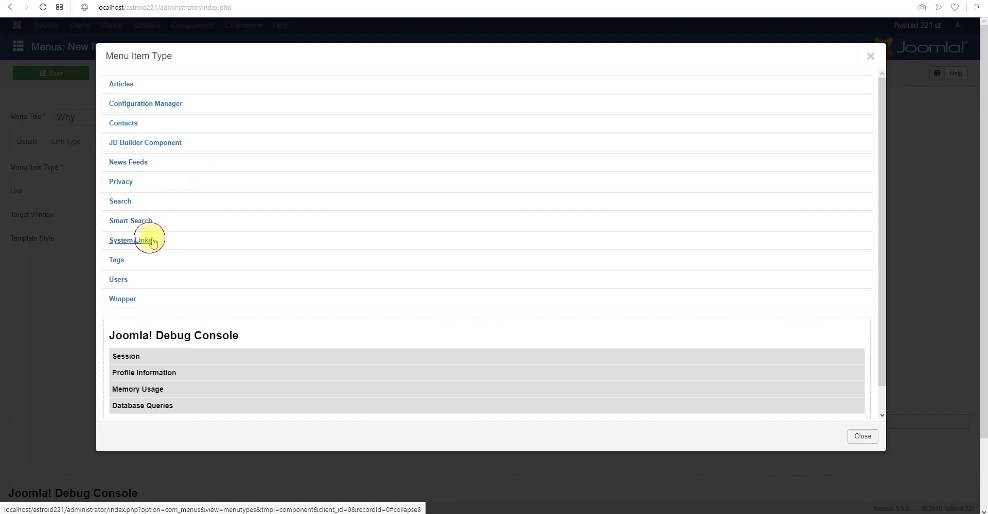
{"action": "left_click", "coordinate": [147, 237]}
{"action": "left_click", "coordinate": [137, 320]}
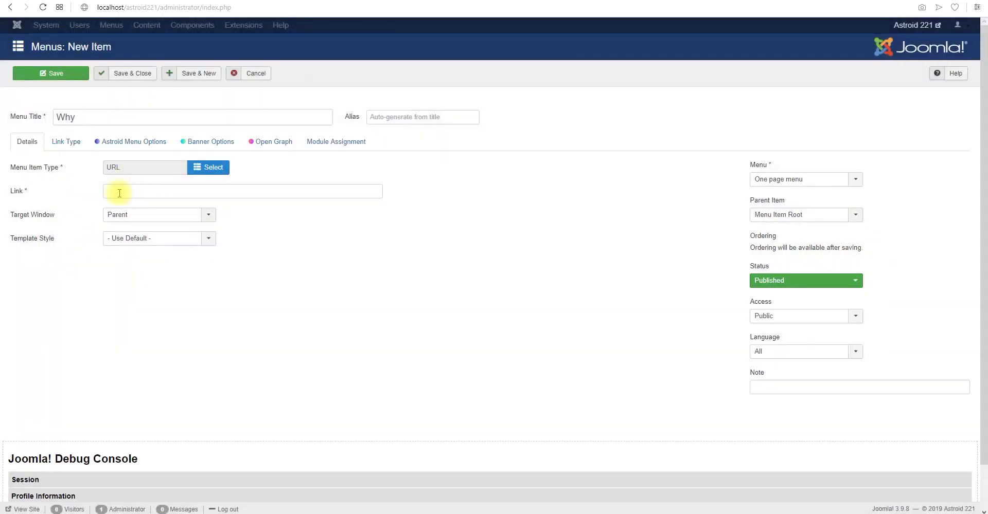
{"action": "left_click", "coordinate": [119, 193]}
{"action": "type", "text": "#"}
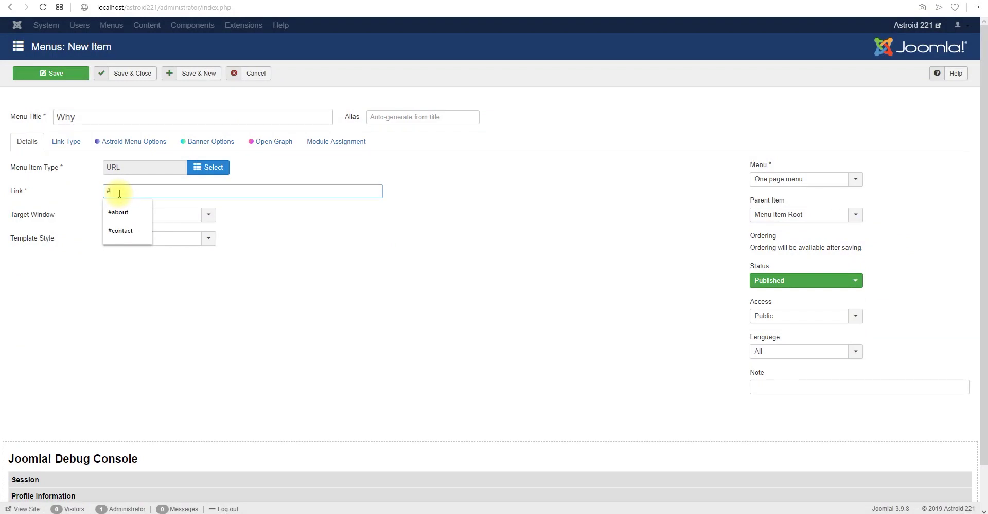
{"action": "type", "text": "why"}
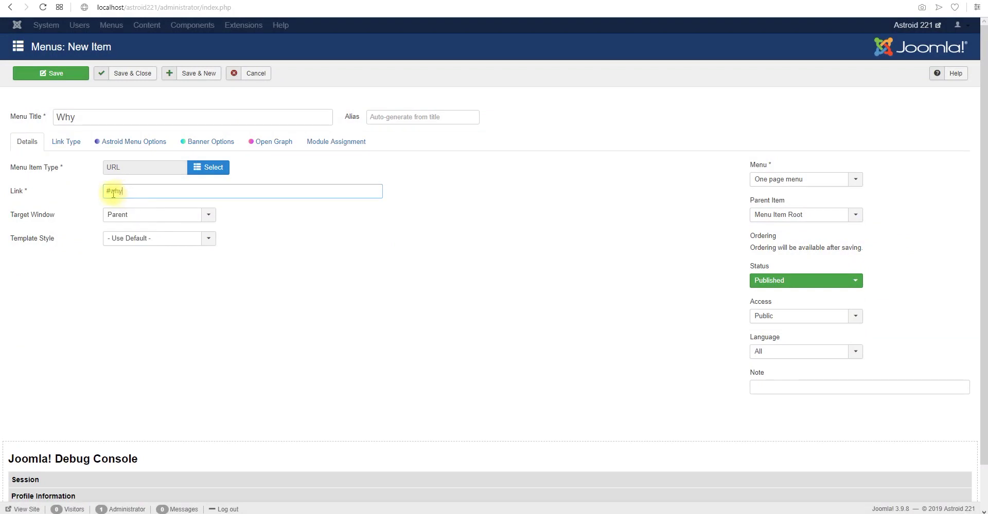
{"action": "left_click_drag", "start_coordinate": [105, 193], "coordinate": [109, 192]}
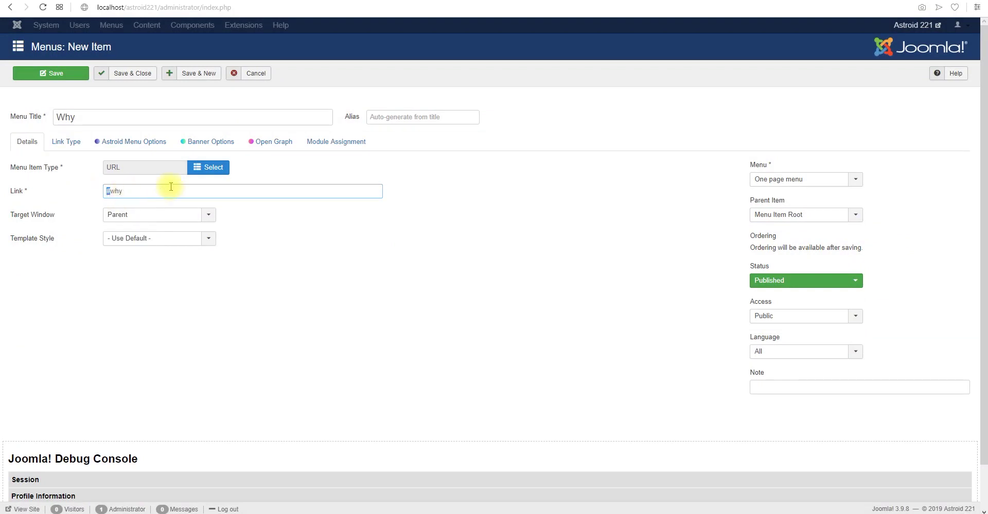
{"action": "left_click", "coordinate": [65, 73]}
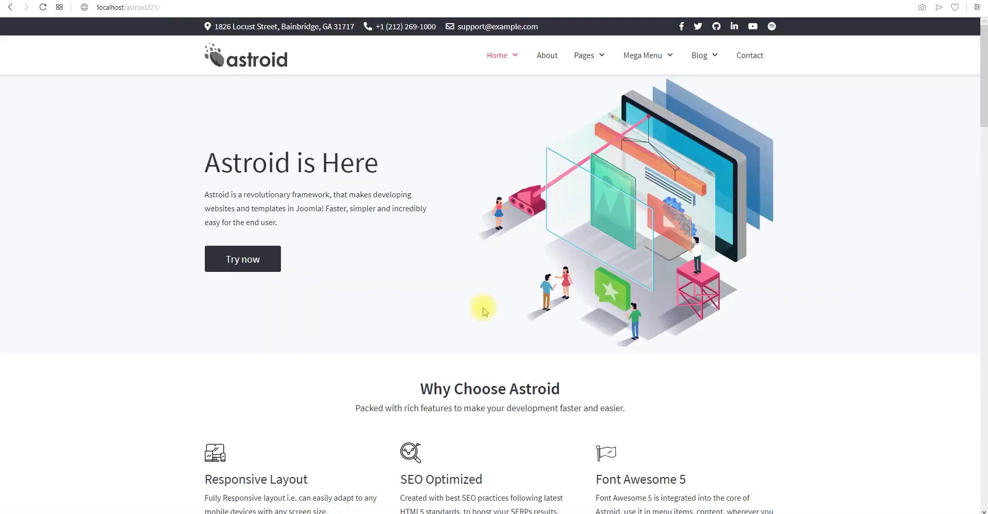
Step: Title the next menu item 'Mega Menu'
{"action": "scroll", "coordinate": [483, 310], "scroll_direction": "down", "scroll_amount": 7}
{"action": "scroll", "coordinate": [482, 310], "scroll_direction": "down", "scroll_amount": 8}
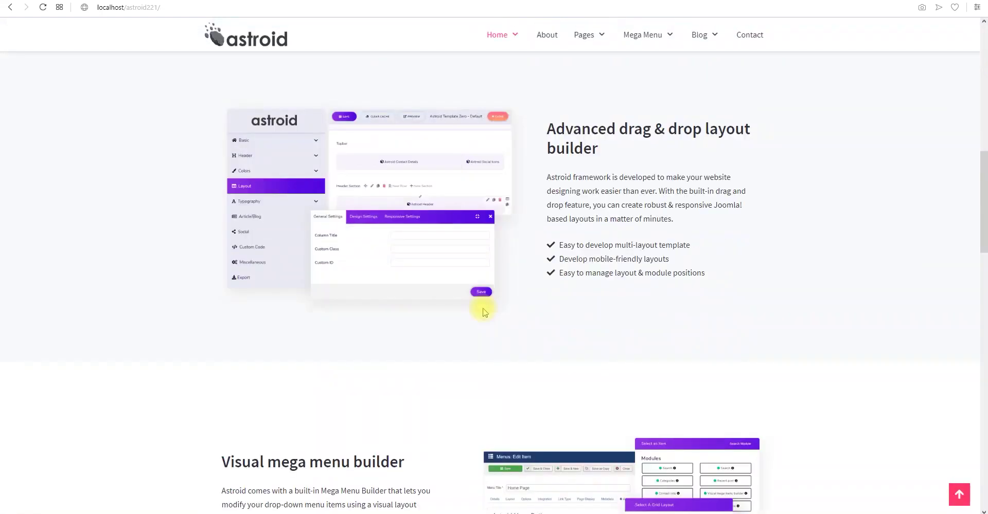
{"action": "left_click_drag", "start_coordinate": [267, 308], "coordinate": [342, 303]}
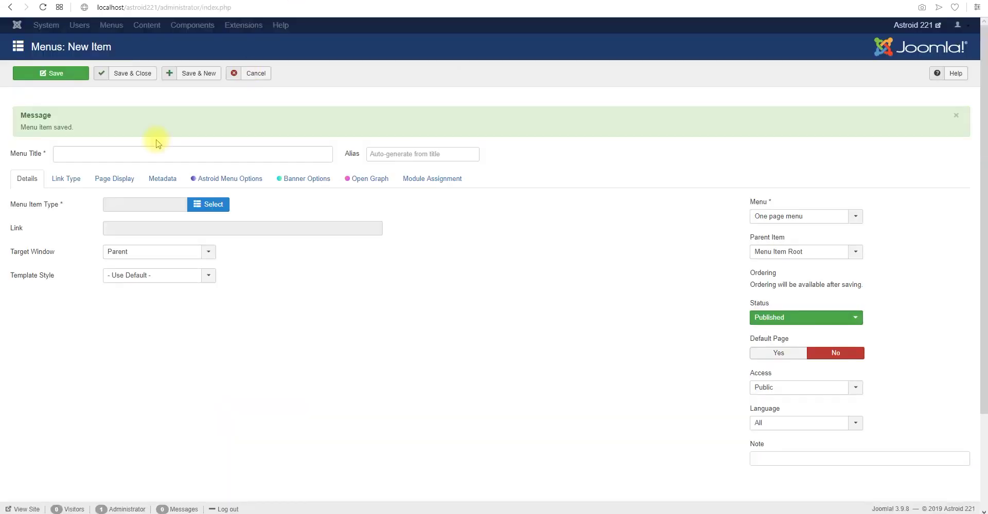
{"action": "left_click", "coordinate": [138, 155]}
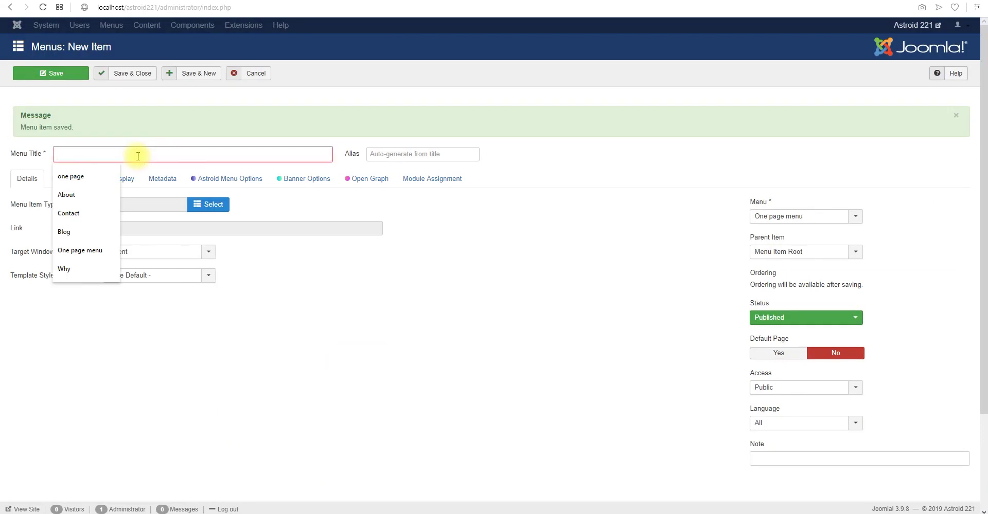
{"action": "type", "text": "Mega Menu"}
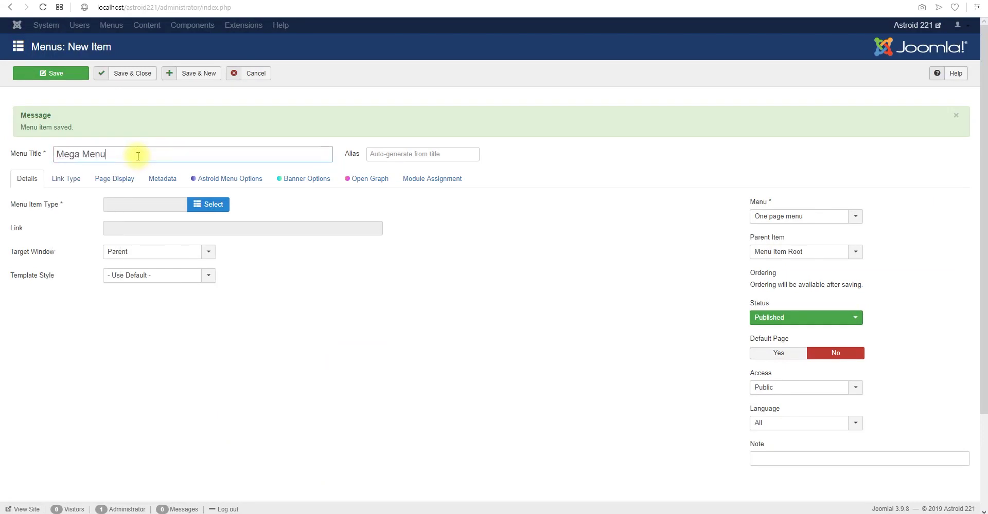
Step: Make Mega Menu a System Links URL linking to '#megamenu' and Save & New
{"action": "left_click", "coordinate": [206, 206]}
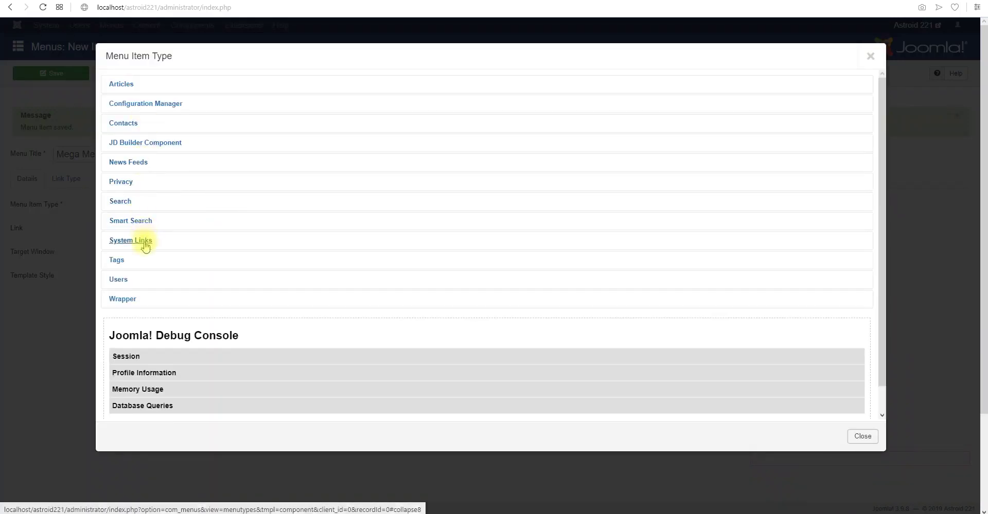
{"action": "left_click", "coordinate": [200, 240]}
{"action": "left_click", "coordinate": [132, 317]}
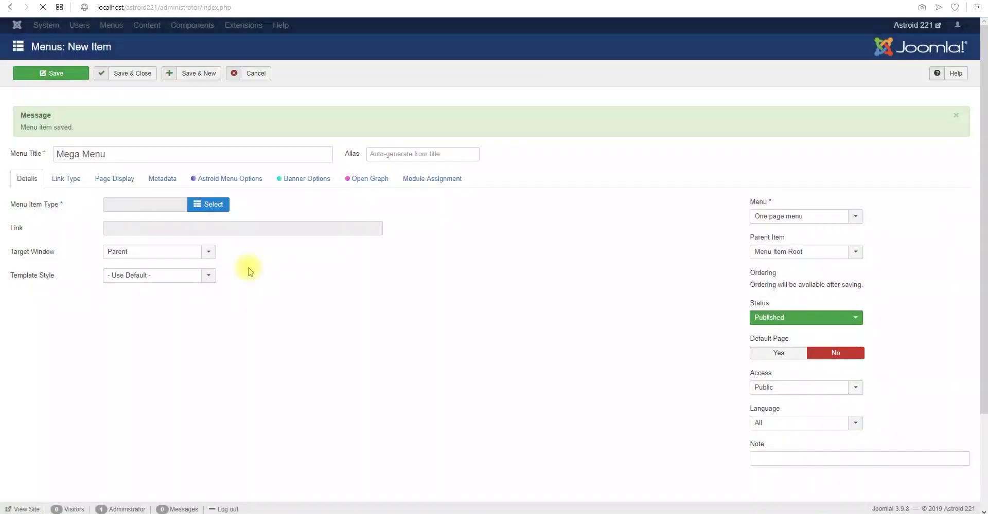
{"action": "left_click", "coordinate": [141, 192]}
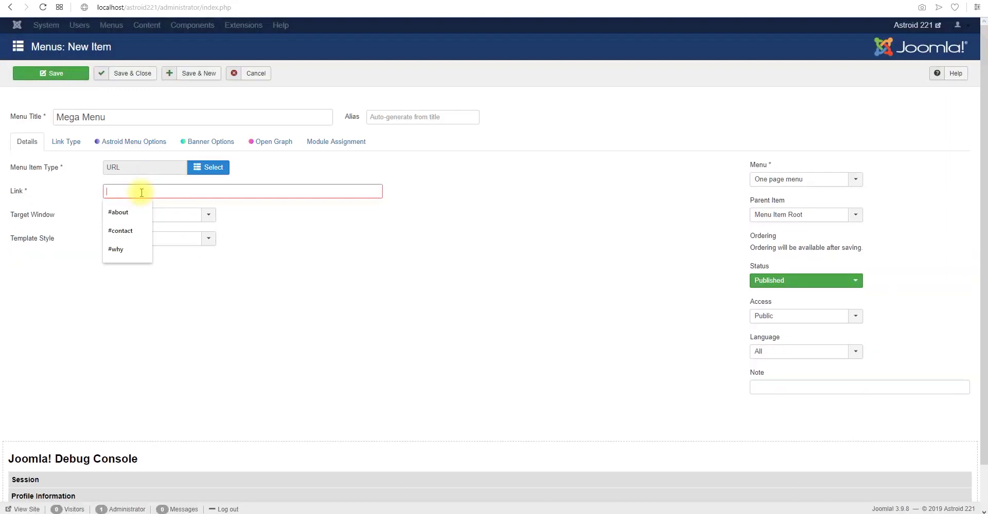
{"action": "type", "text": "#megamenu"}
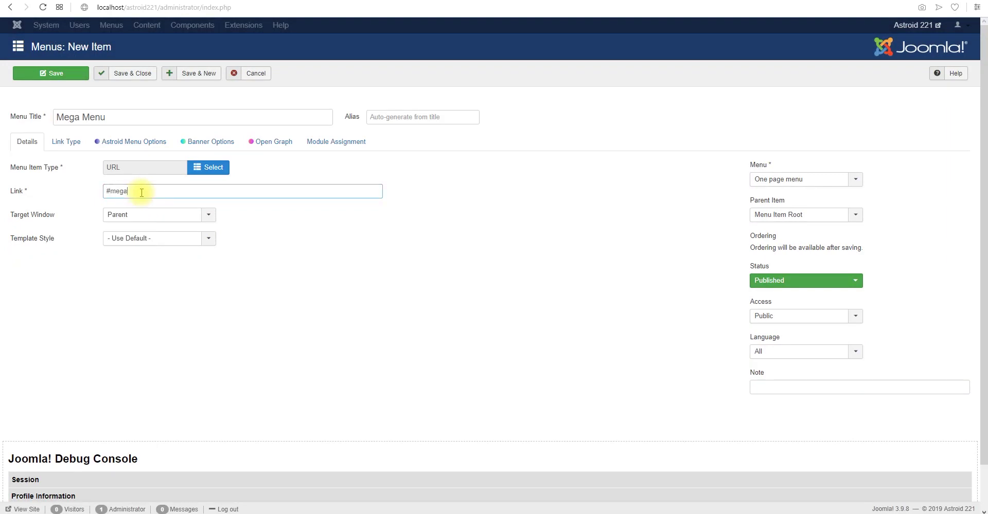
{"action": "left_click", "coordinate": [199, 73]}
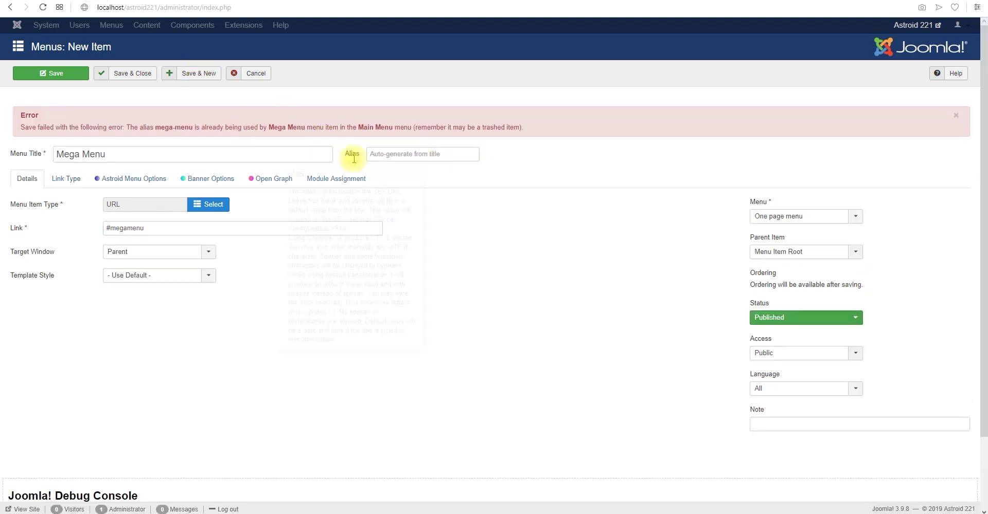
Step: Change the alias to 'mega menu 2' to resolve the duplicate and save again
{"action": "left_click", "coordinate": [400, 154]}
{"action": "type", "text": "mega menu 2"}
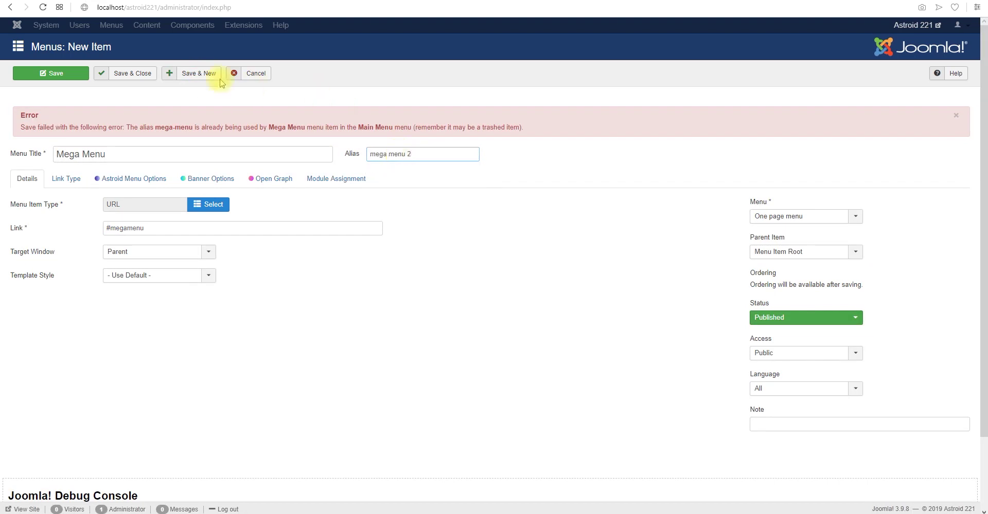
{"action": "left_click", "coordinate": [203, 75]}
{"action": "left_click_drag", "start_coordinate": [28, 127], "coordinate": [403, 113]}
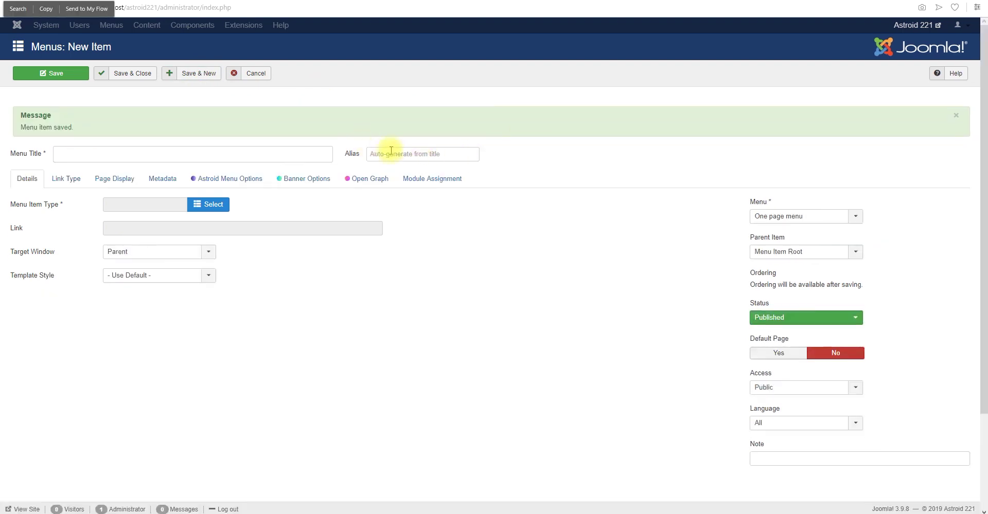
Step: Title the new item 'Latest News' with alias 'latest news 2'
{"action": "left_click", "coordinate": [955, 115]}
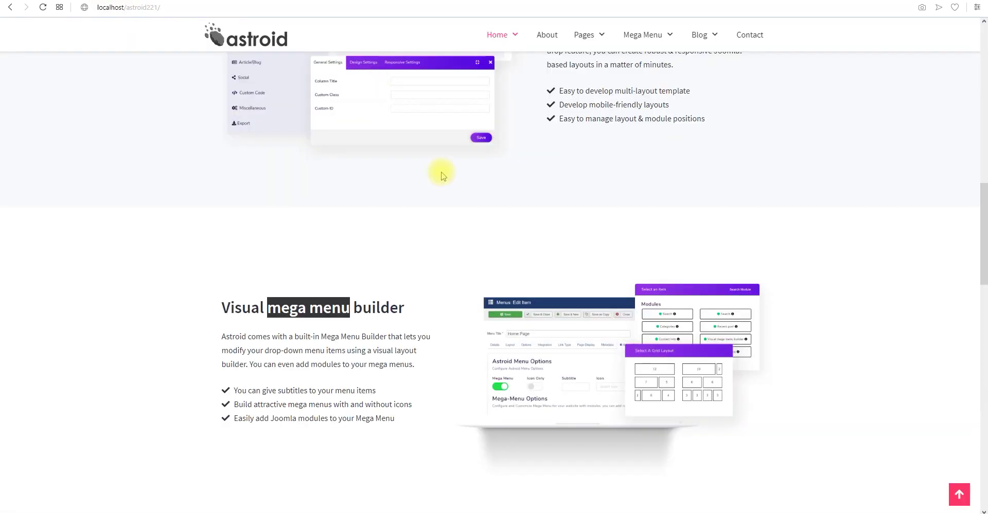
{"action": "scroll", "coordinate": [452, 231], "scroll_direction": "down", "scroll_amount": 10}
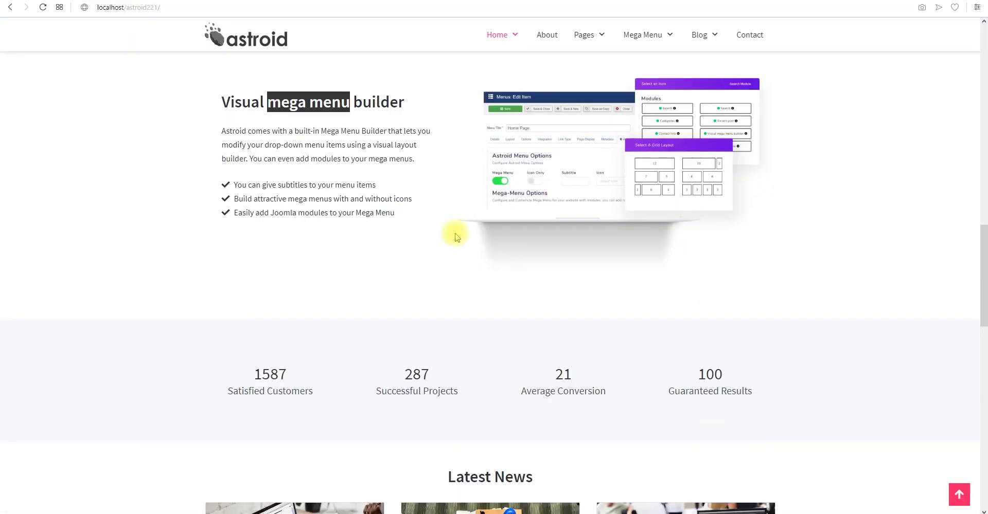
{"action": "scroll", "coordinate": [489, 106], "scroll_direction": "up", "scroll_amount": 1}
{"action": "left_click_drag", "start_coordinate": [434, 122], "coordinate": [448, 82]}
{"action": "key", "text": "ctrl+c"}
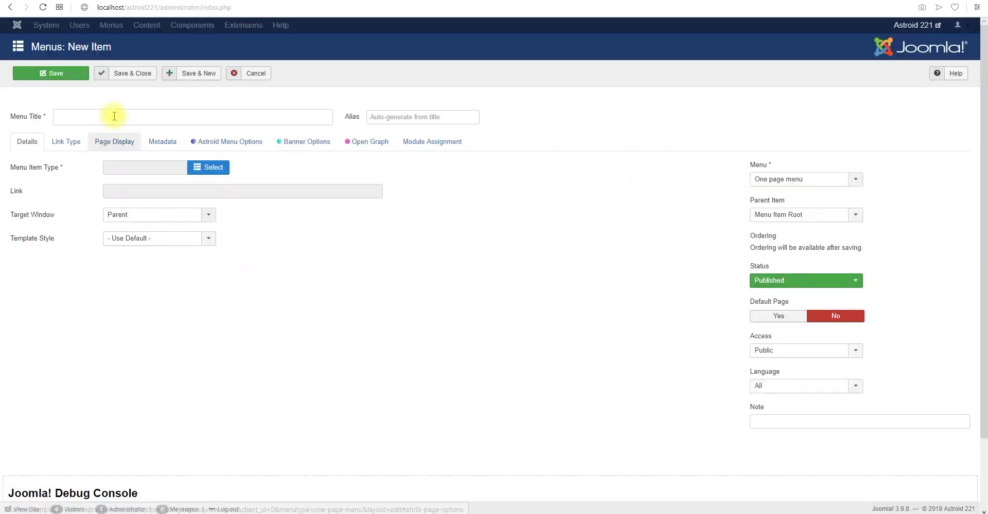
{"action": "left_click", "coordinate": [114, 117]}
{"action": "key", "text": "ctrl+v"}
{"action": "left_click", "coordinate": [416, 116]}
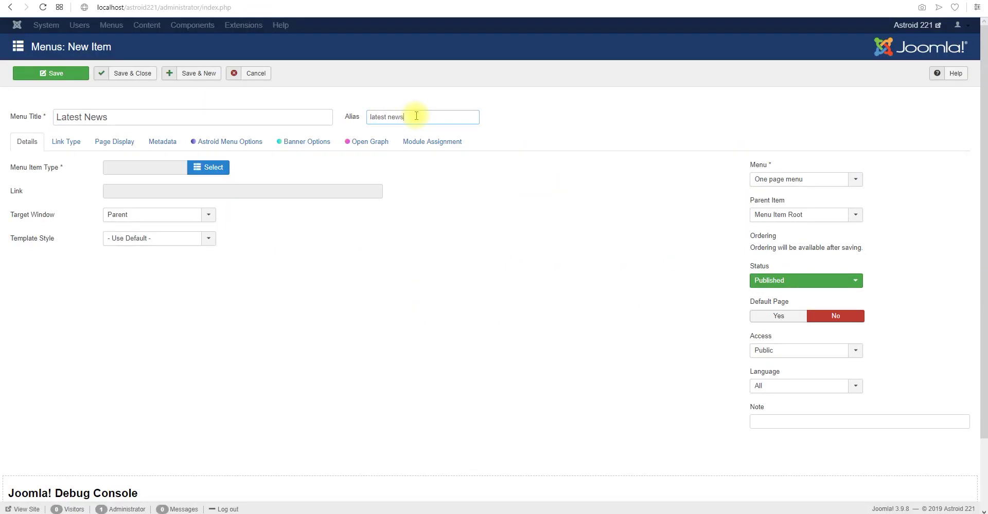
{"action": "type", "text": "latest news 2"}
Step: Make Latest News a System Links URL linking to '#latestnews' and Save & Close
{"action": "left_click", "coordinate": [209, 167]}
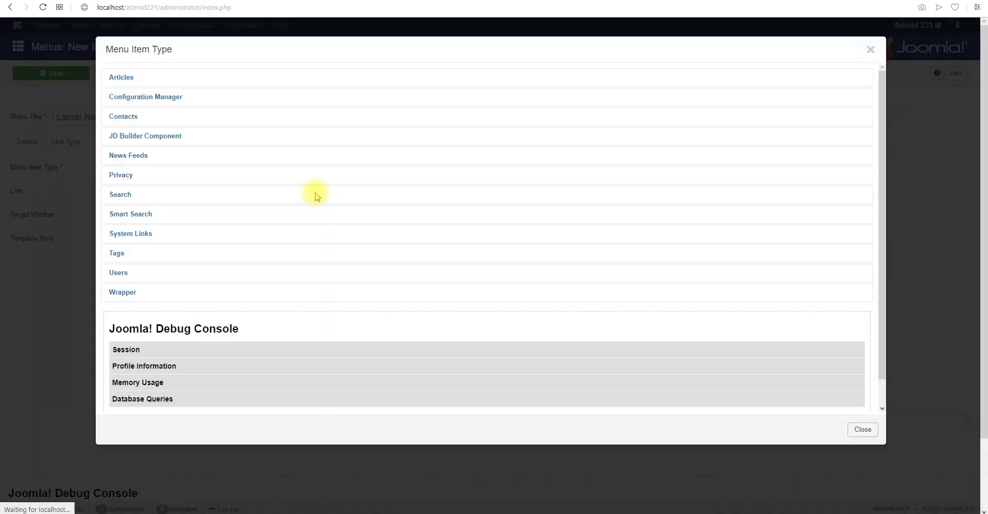
{"action": "left_click", "coordinate": [128, 240]}
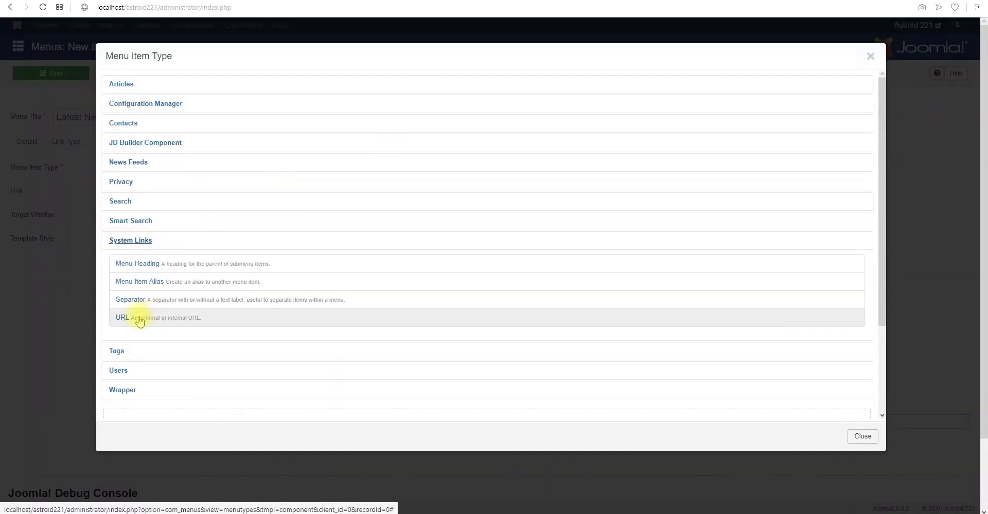
{"action": "left_click", "coordinate": [141, 315]}
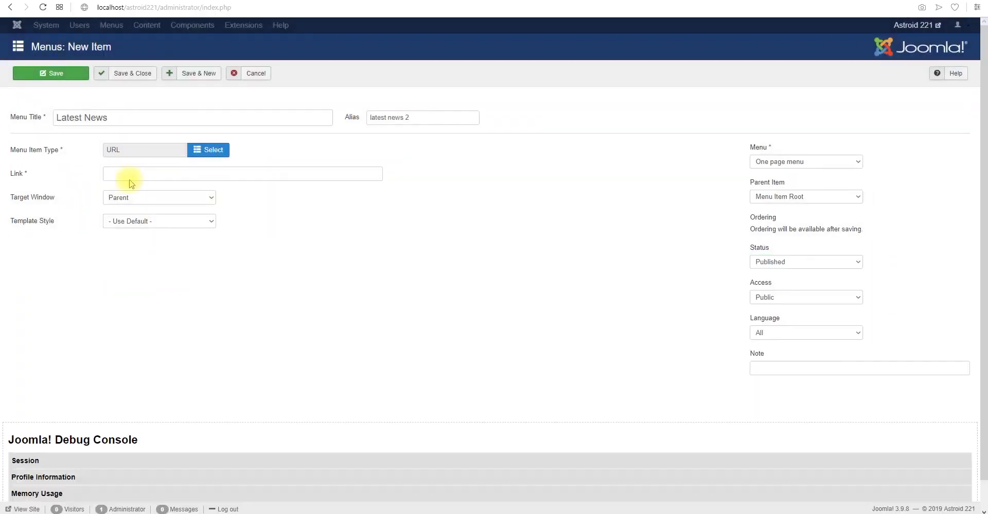
{"action": "left_click", "coordinate": [135, 194]}
{"action": "type", "text": "#la"}
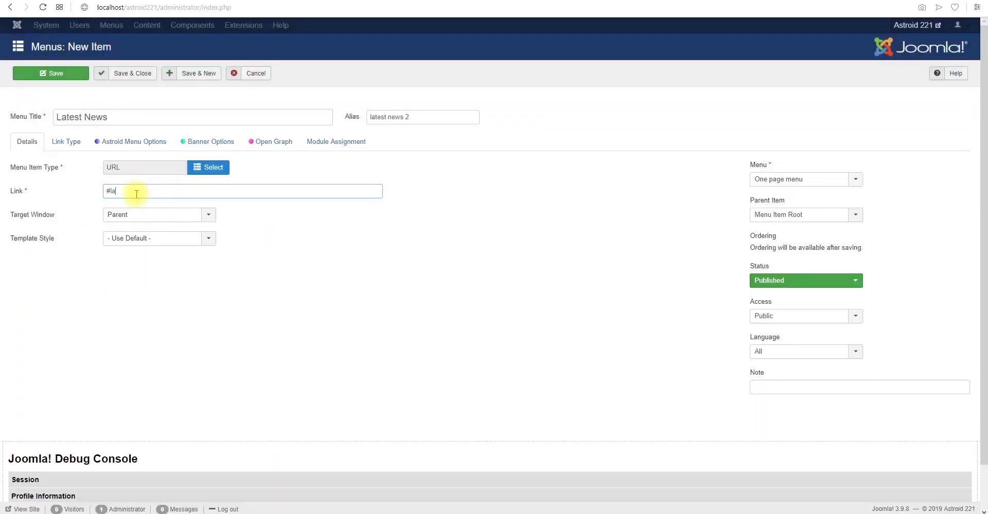
{"action": "type", "text": "testnews"}
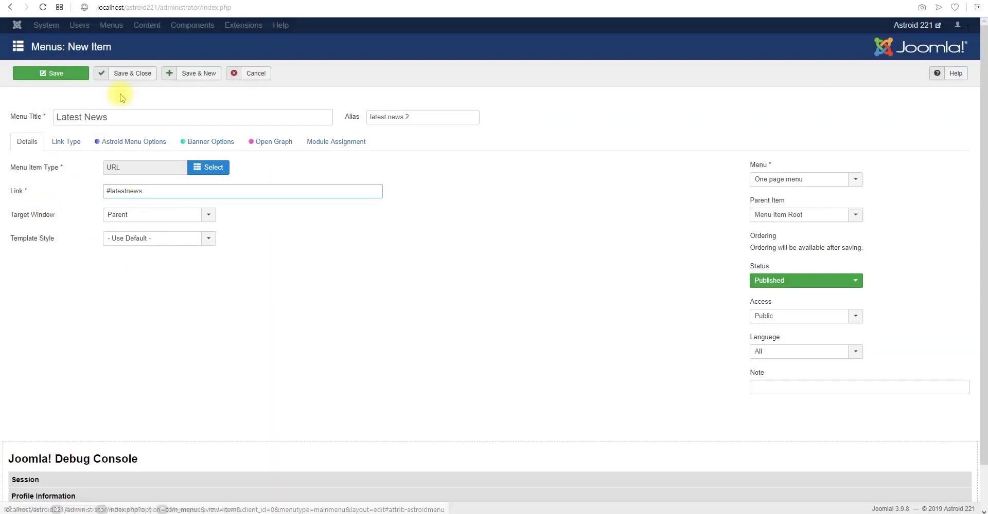
{"action": "left_click", "coordinate": [126, 73]}
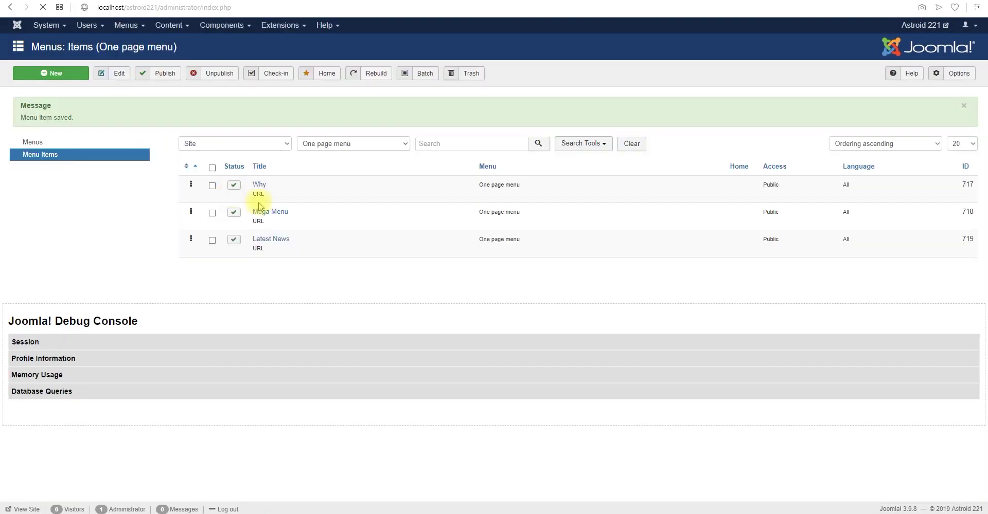
Step: Start a new menu item titled 'Contact'
{"action": "left_click", "coordinate": [72, 76]}
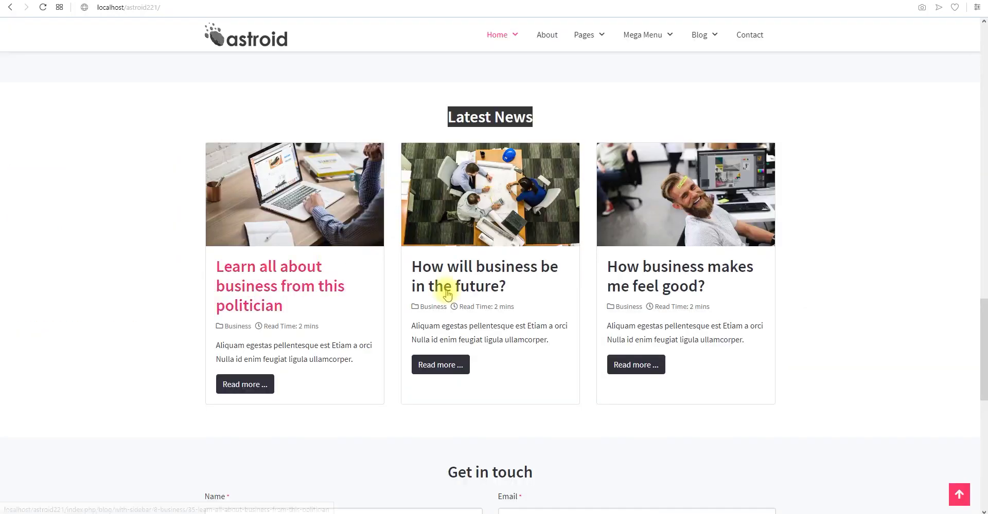
{"action": "scroll", "coordinate": [567, 307], "scroll_direction": "down", "scroll_amount": 5}
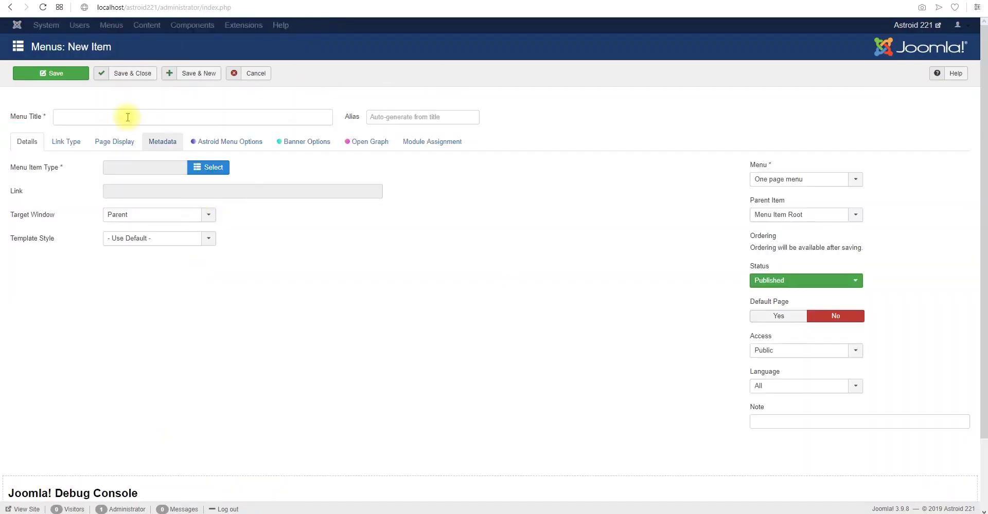
{"action": "left_click", "coordinate": [124, 114]}
{"action": "type", "text": "Contact"}
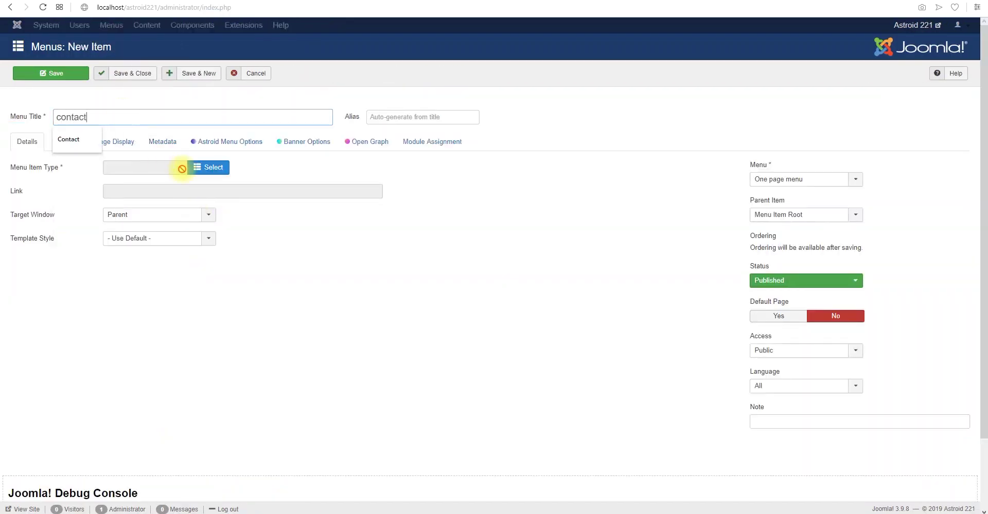
Step: Make Contact a System Links URL linking to '#contact' and Save & Close
{"action": "left_click", "coordinate": [208, 167]}
{"action": "left_click", "coordinate": [153, 241]}
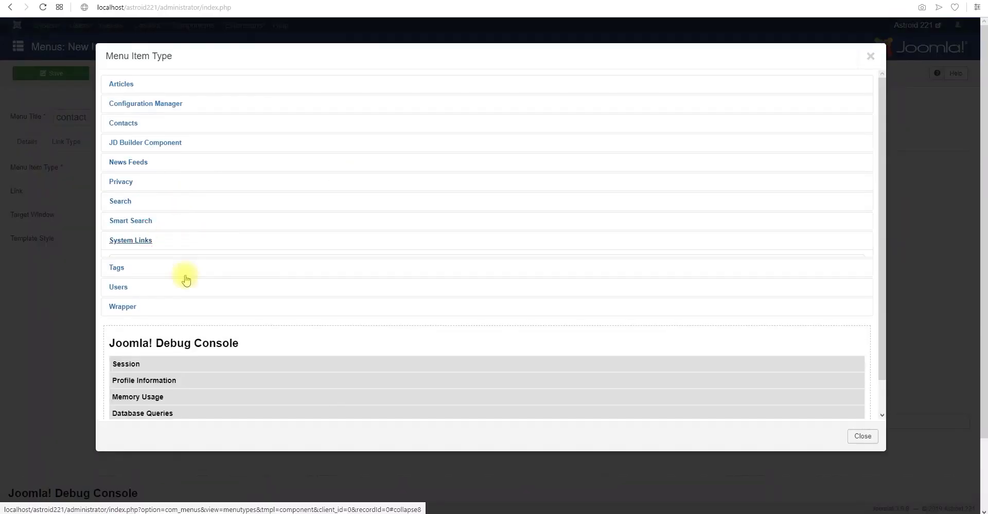
{"action": "left_click", "coordinate": [137, 315]}
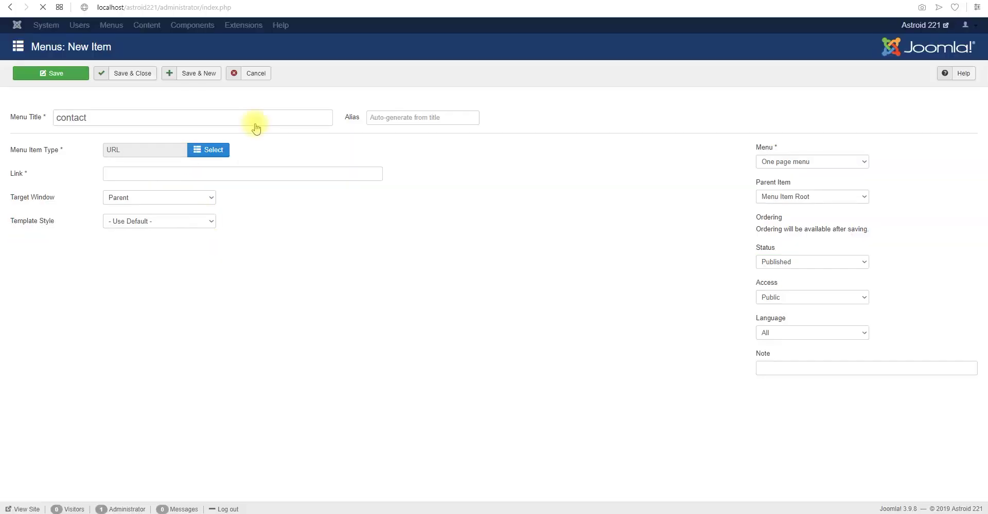
{"action": "left_click", "coordinate": [136, 191]}
{"action": "type", "text": "#"}
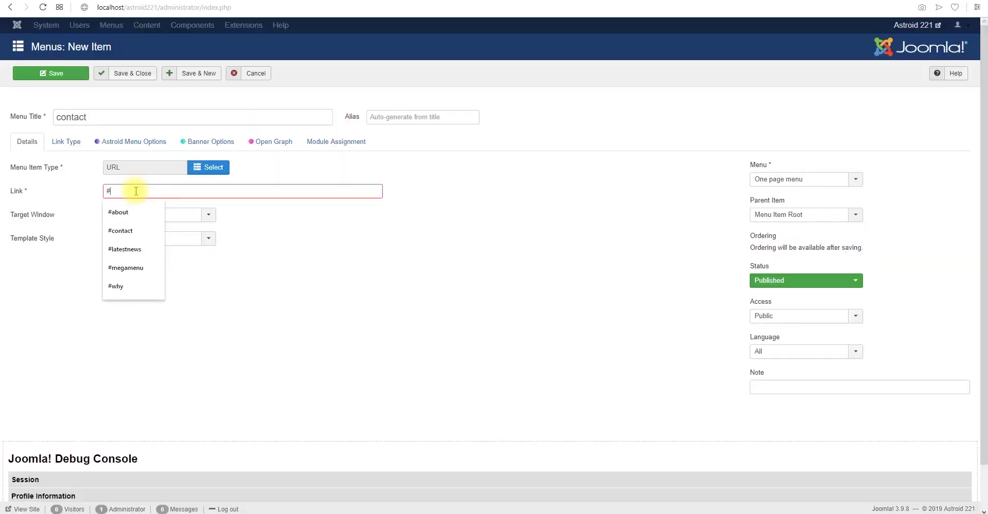
{"action": "type", "text": "contact"}
{"action": "left_click", "coordinate": [128, 74]}
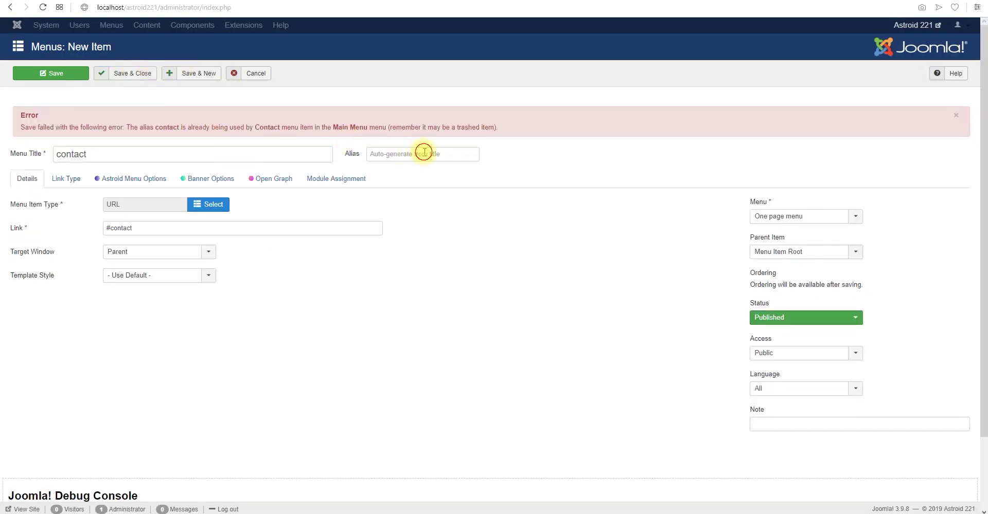
Step: Set the alias to 'contac23' to clear the conflict and save the item
{"action": "left_click", "coordinate": [424, 154]}
{"action": "type", "text": "contac23"}
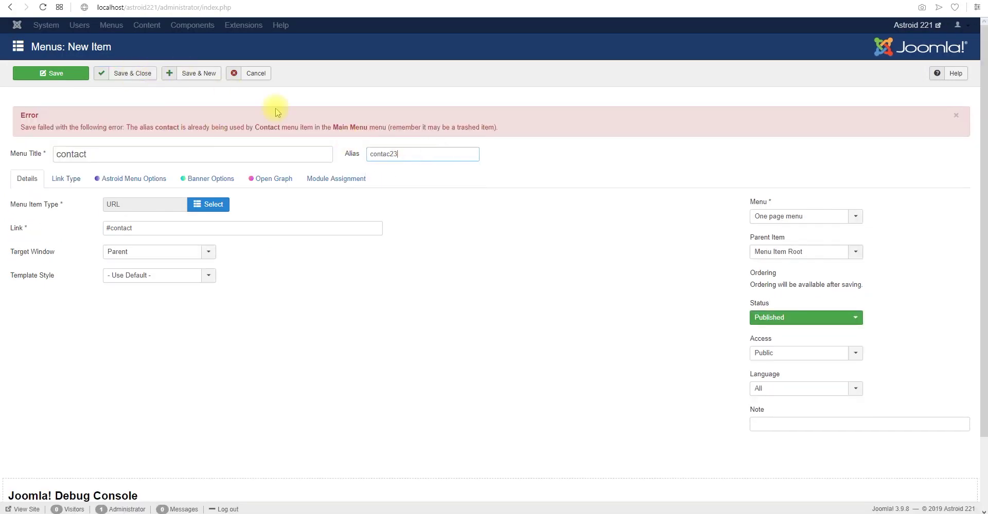
{"action": "left_click", "coordinate": [119, 73]}
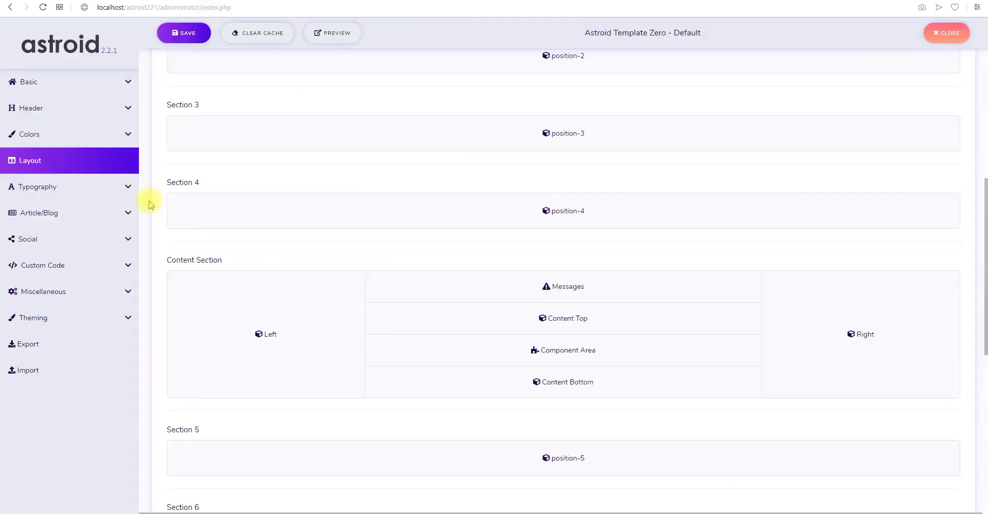
Step: Set the Astroid Header's Site Menu dropdown to 'One page menu' and save the template
{"action": "mouse_move", "coordinate": [235, 184]}
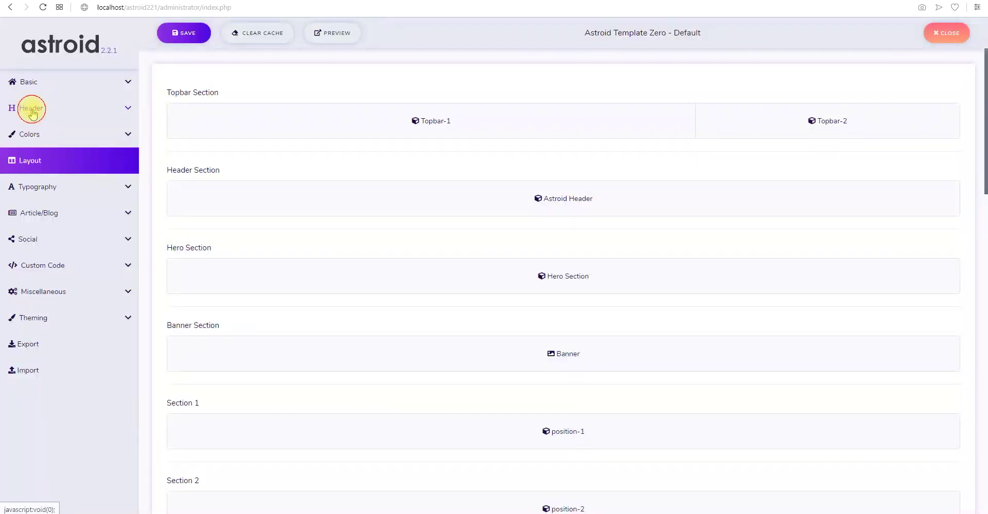
{"action": "left_click", "coordinate": [31, 109]}
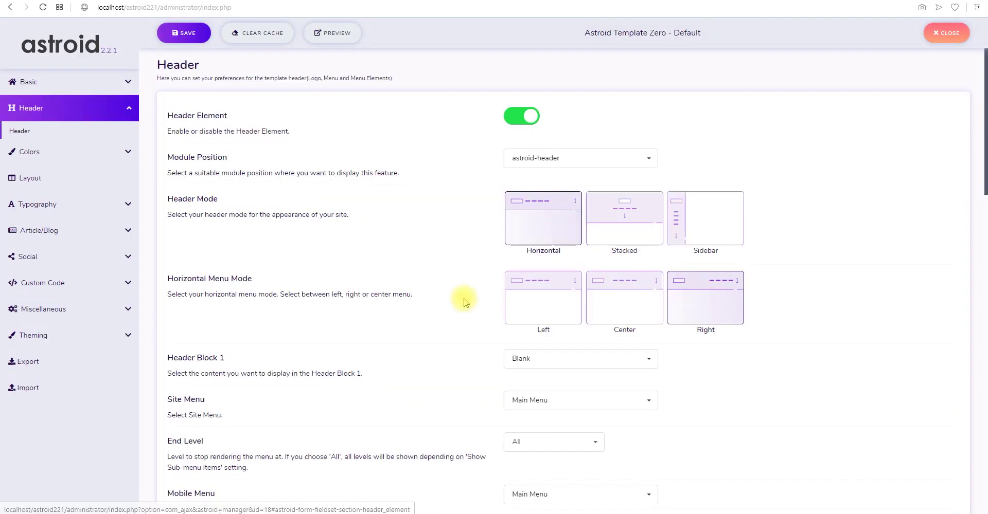
{"action": "scroll", "coordinate": [515, 308], "scroll_direction": "down", "scroll_amount": 2}
{"action": "left_click", "coordinate": [556, 308]}
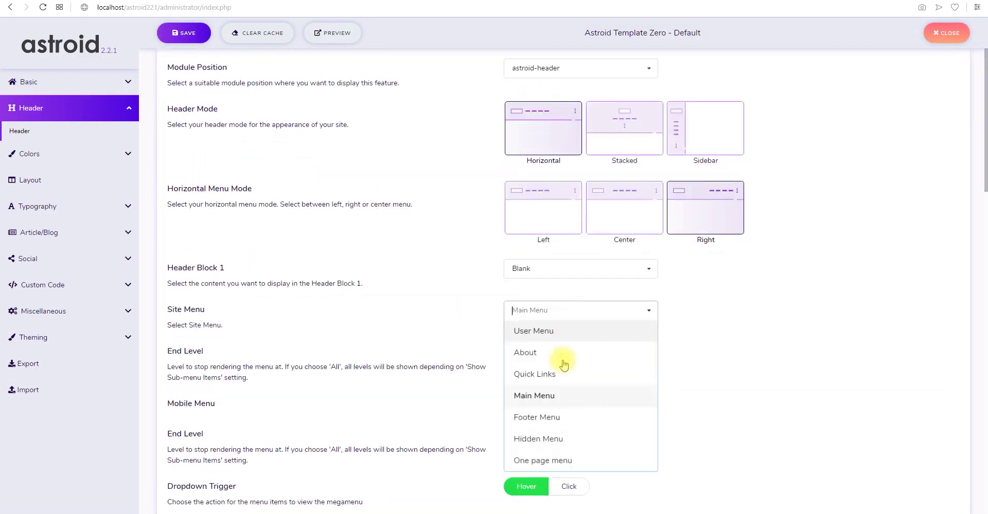
{"action": "left_click", "coordinate": [564, 461]}
{"action": "left_click", "coordinate": [183, 34]}
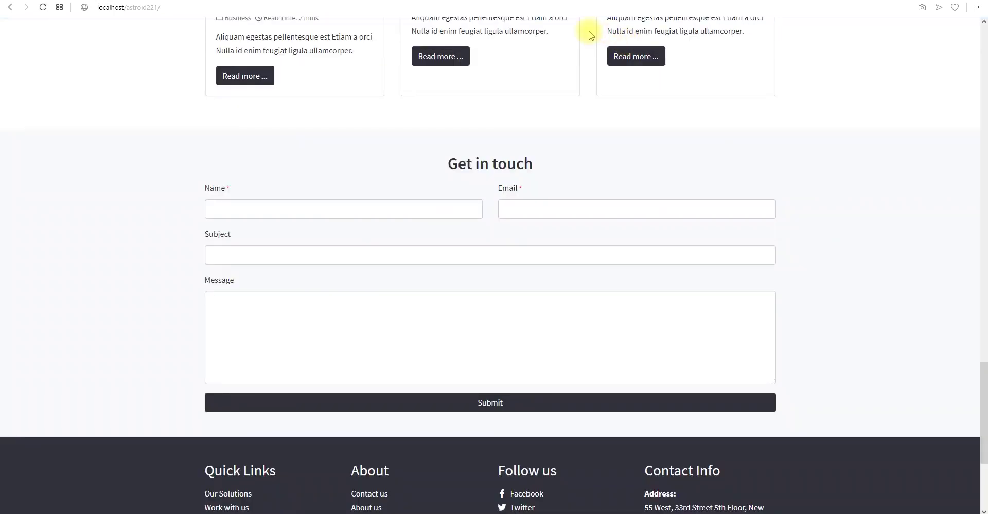
Step: Test the front-end header links by jumping to a section and then to contact
{"action": "left_click", "coordinate": [591, 30]}
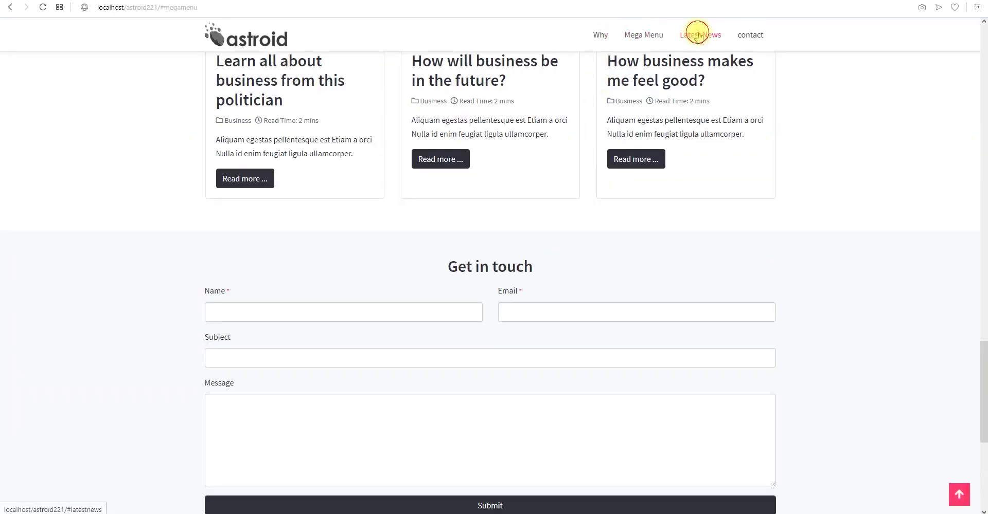
{"action": "left_click", "coordinate": [750, 35]}
{"action": "scroll", "coordinate": [633, 77], "scroll_direction": "up", "scroll_amount": 7}
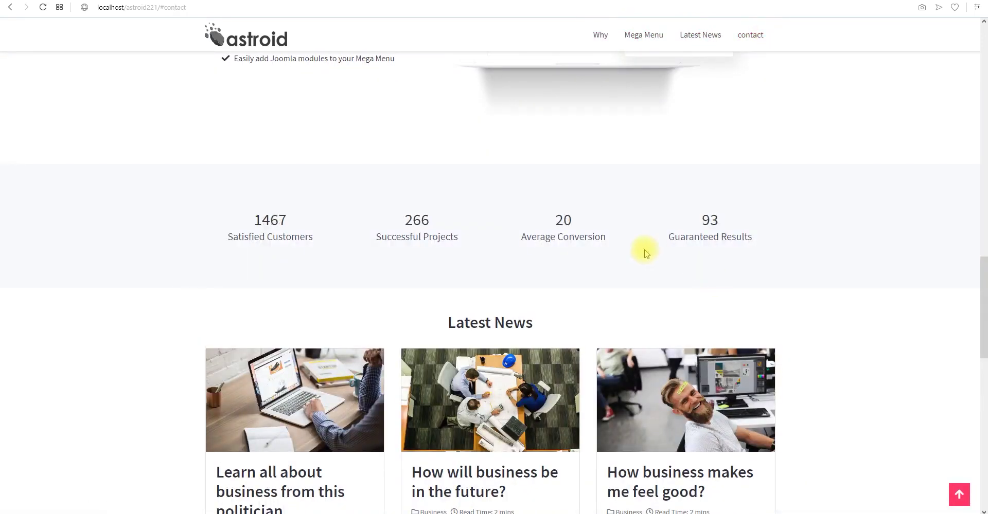
{"action": "scroll", "coordinate": [412, 294], "scroll_direction": "up", "scroll_amount": 1}
{"action": "left_click_drag", "start_coordinate": [209, 270], "coordinate": [679, 288]}
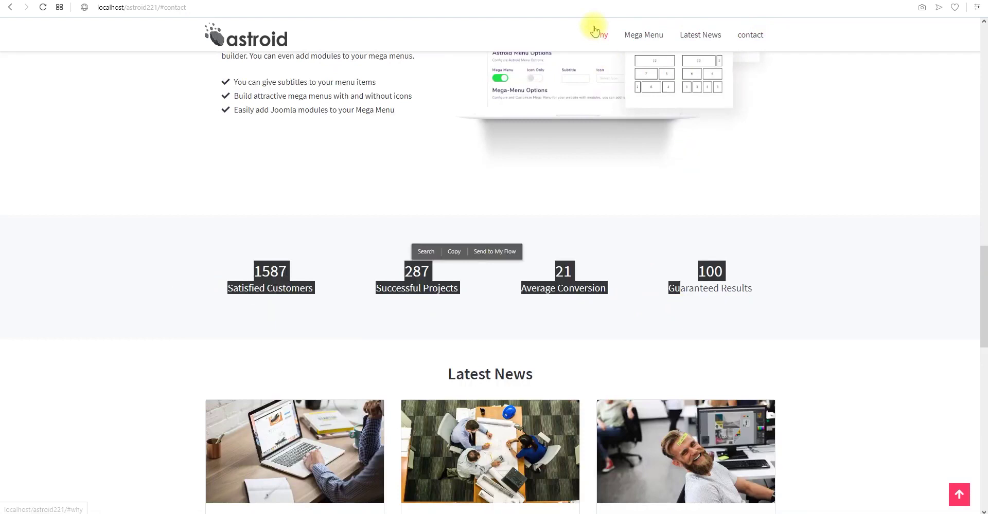
{"action": "left_click", "coordinate": [721, 263]}
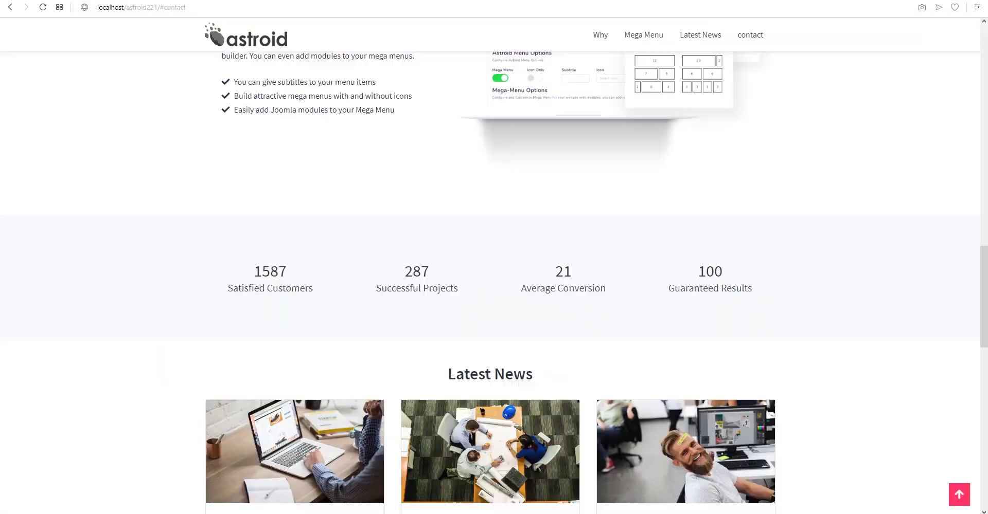
Step: Scroll back and highlight the Why Choose Astroid section that lacks a target ID
{"action": "scroll", "coordinate": [575, 300], "scroll_direction": "up", "scroll_amount": 5}
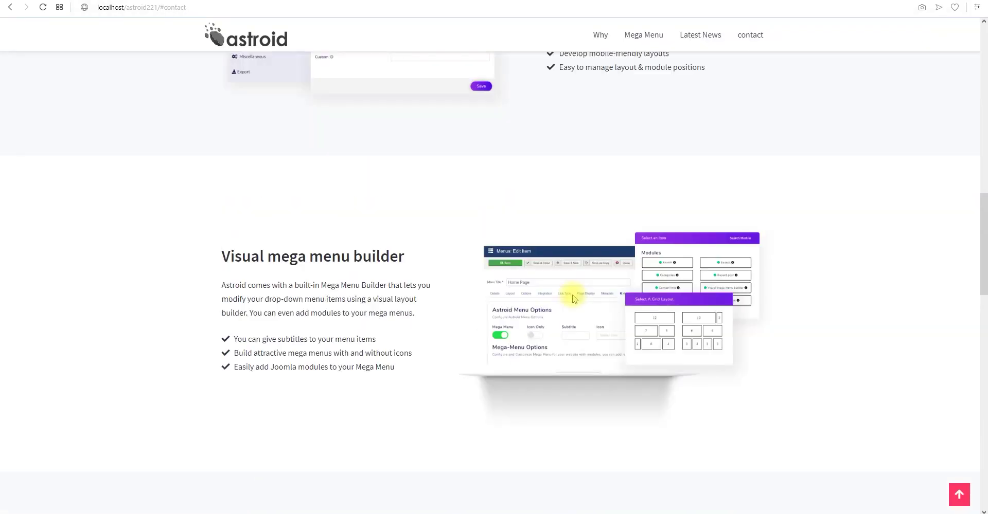
{"action": "scroll", "coordinate": [843, 316], "scroll_direction": "up", "scroll_amount": 15}
{"action": "scroll", "coordinate": [534, 313], "scroll_direction": "down", "scroll_amount": 3}
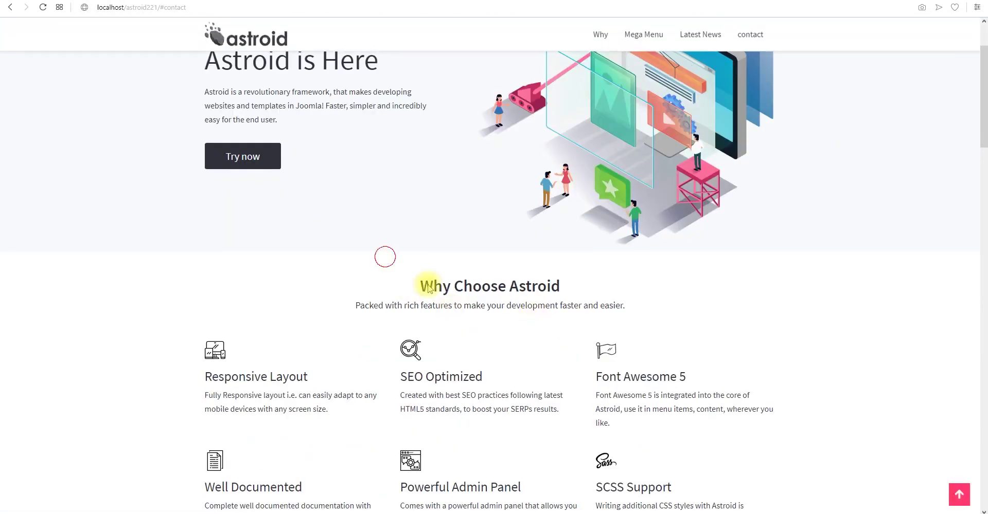
{"action": "left_click_drag", "start_coordinate": [429, 289], "coordinate": [721, 444]}
{"action": "left_click", "coordinate": [684, 423]}
{"action": "scroll", "coordinate": [384, 290], "scroll_direction": "down", "scroll_amount": 1}
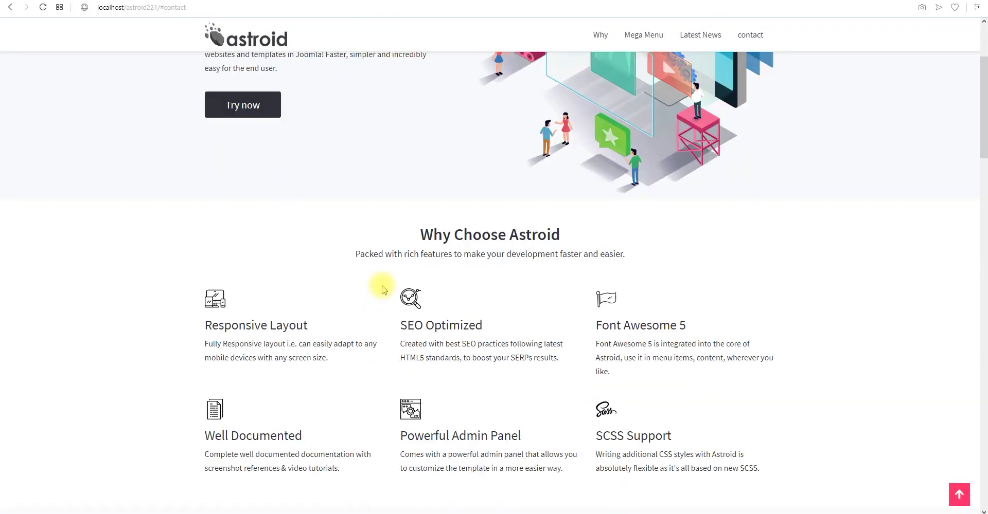
{"action": "left_click_drag", "start_coordinate": [374, 218], "coordinate": [761, 465]}
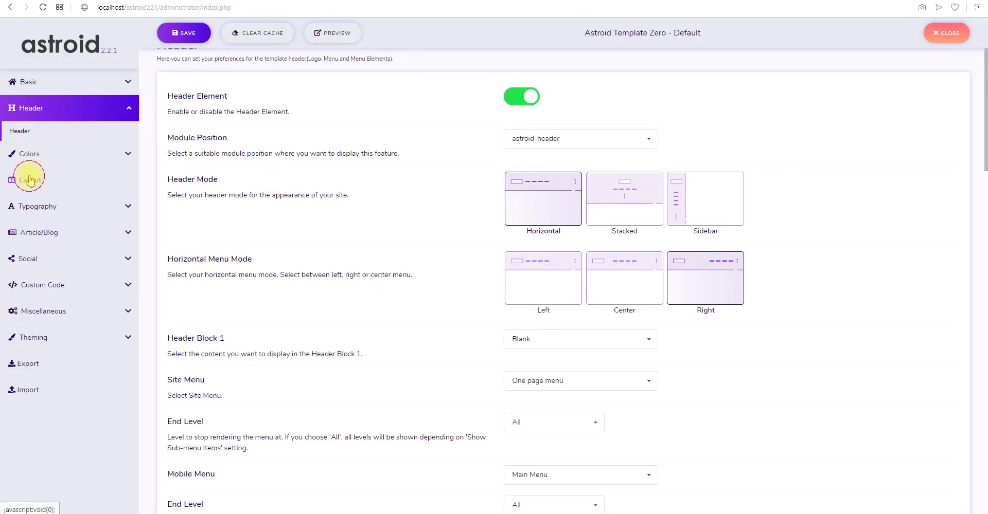
Step: Give Section 1 the Custom ID 'why' in the Astroid Layout and save the template
{"action": "left_click", "coordinate": [29, 180]}
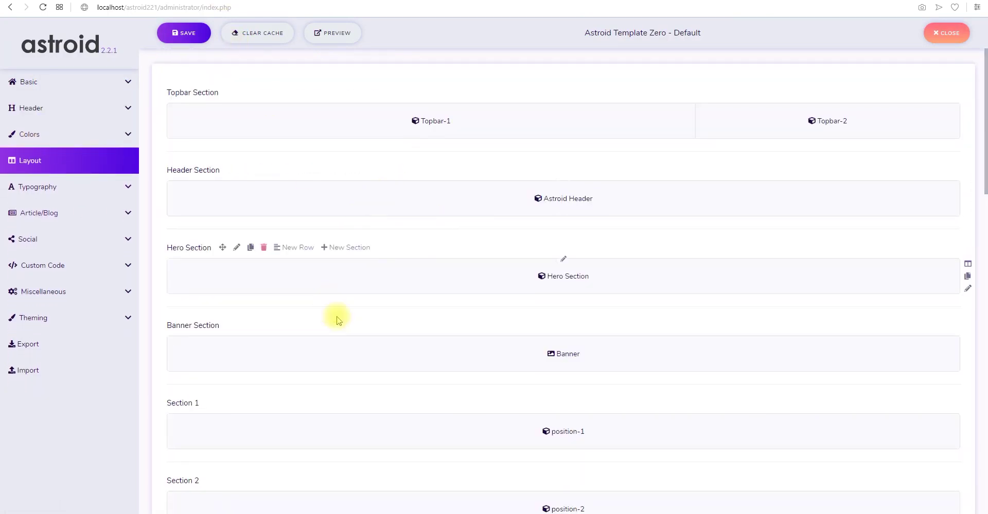
{"action": "scroll", "coordinate": [260, 350], "scroll_direction": "down", "scroll_amount": 1}
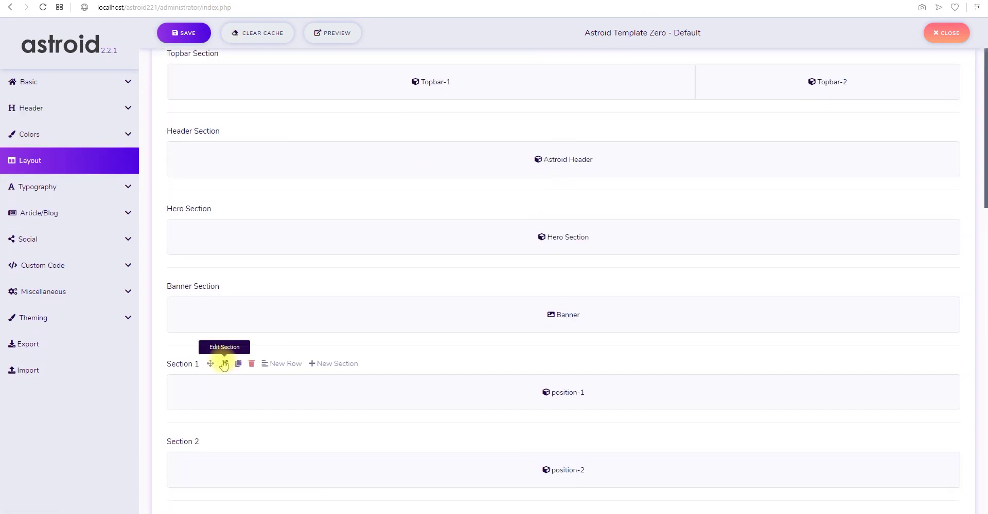
{"action": "left_click", "coordinate": [224, 365]}
{"action": "left_click", "coordinate": [482, 210]}
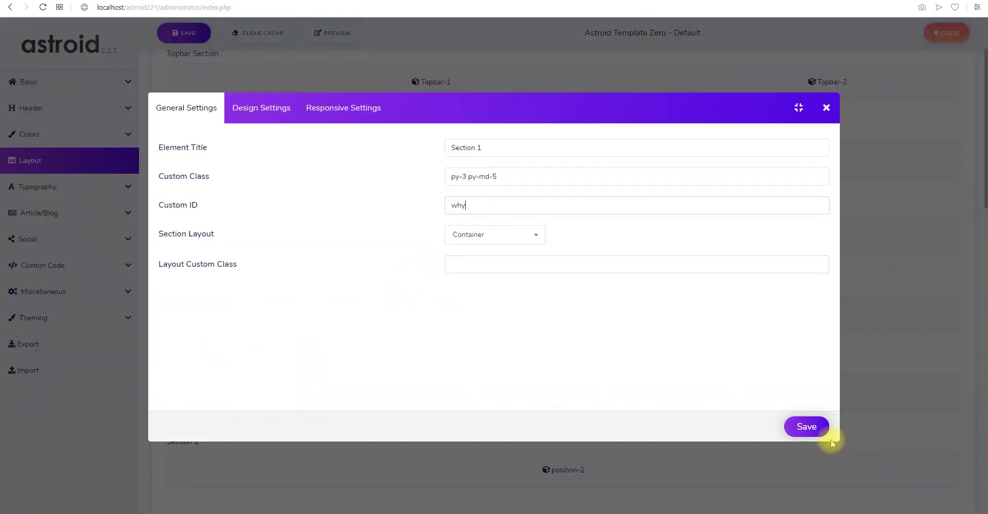
{"action": "left_click", "coordinate": [803, 426]}
{"action": "left_click", "coordinate": [186, 35]}
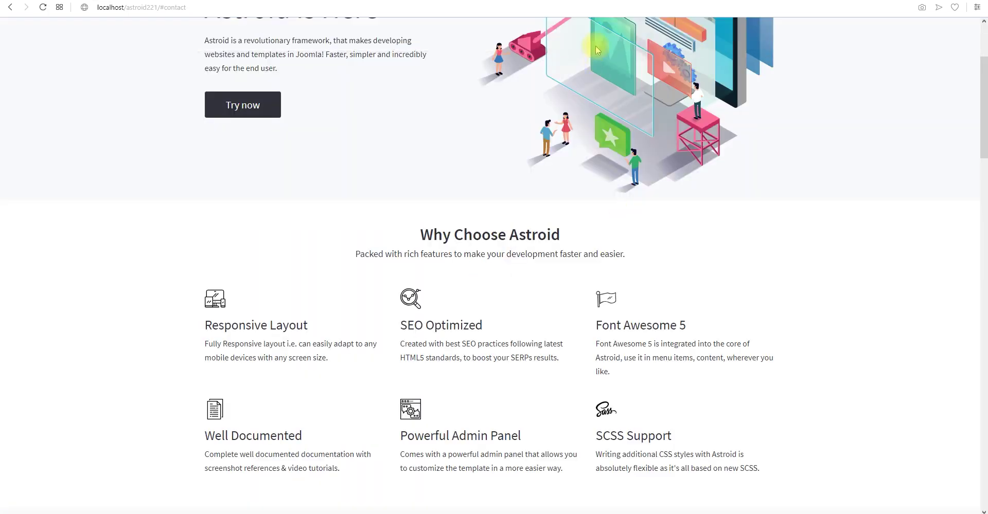
Step: Test the Why menu link and confirm Section 1's custom ID reads 'why'
{"action": "left_click", "coordinate": [599, 32]}
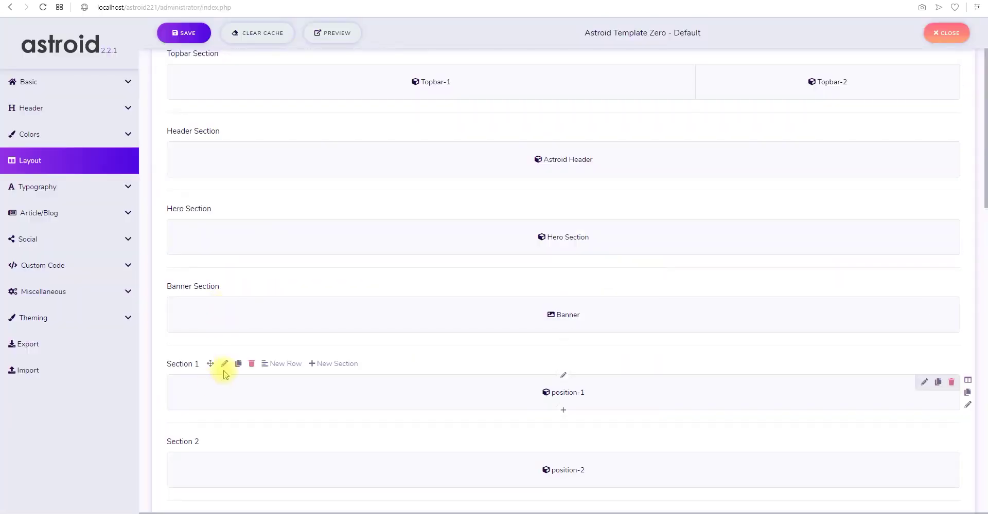
{"action": "left_click", "coordinate": [224, 365]}
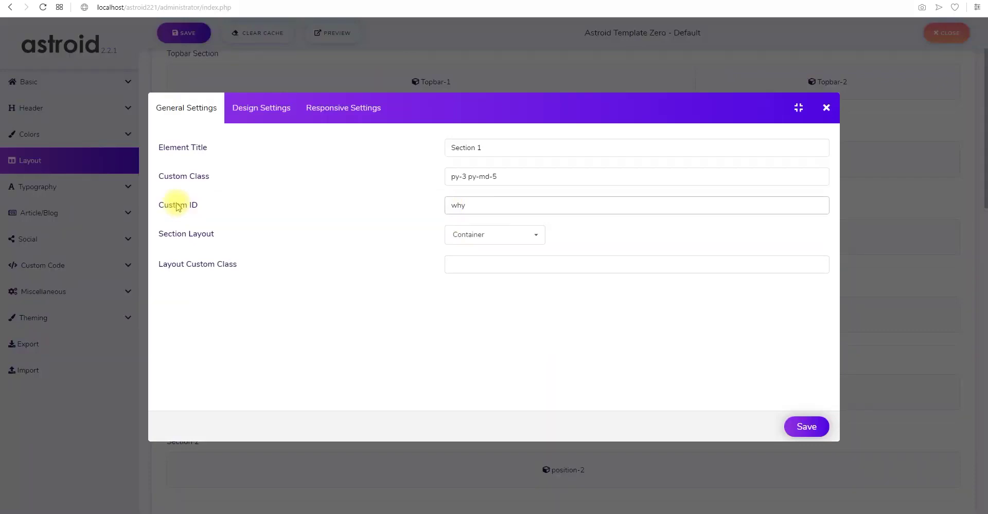
{"action": "left_click_drag", "start_coordinate": [449, 206], "coordinate": [409, 207]}
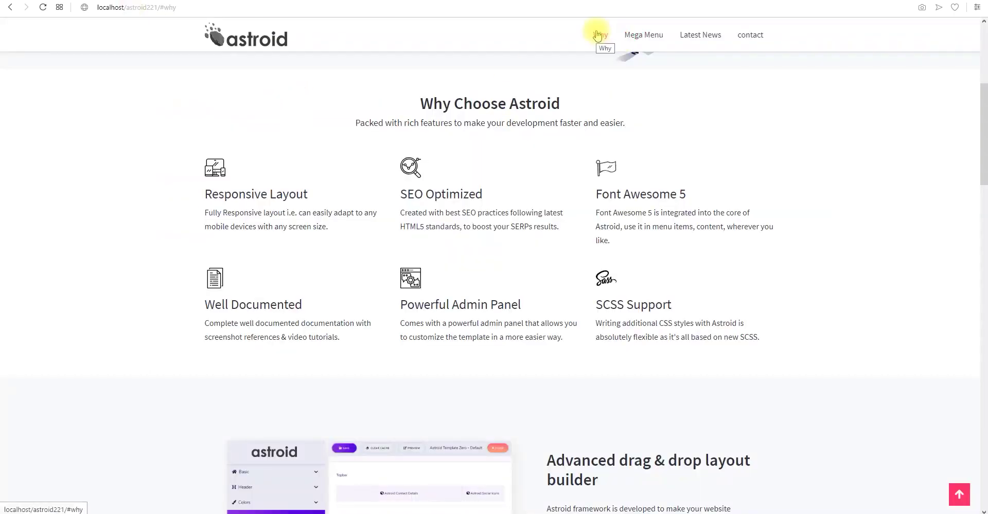
Step: Follow the site's Mega Menu link and check the address ends in #megamenu
{"action": "left_click", "coordinate": [165, 7]}
{"action": "left_click", "coordinate": [167, 8]}
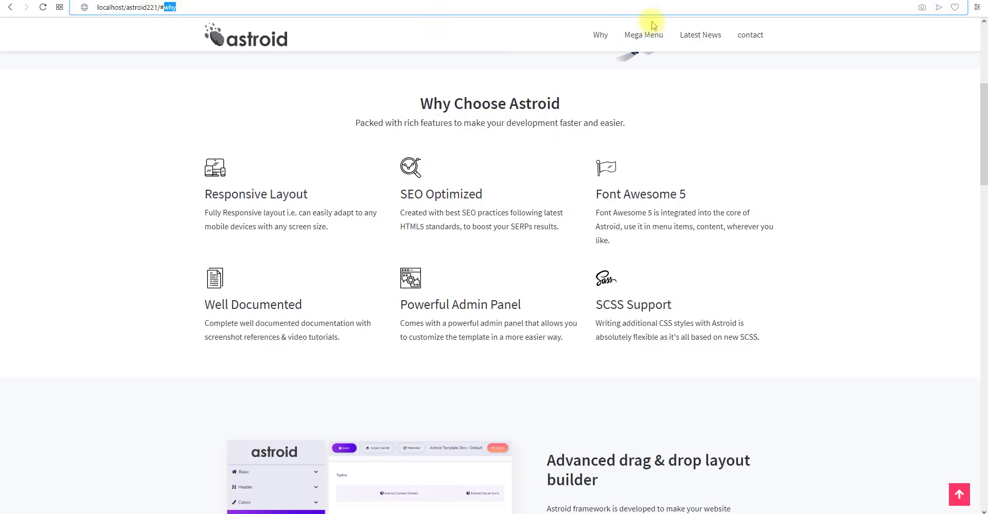
{"action": "left_click", "coordinate": [643, 34]}
{"action": "left_click_drag", "start_coordinate": [165, 7], "coordinate": [209, 9]}
{"action": "key", "text": "ctrl+c"}
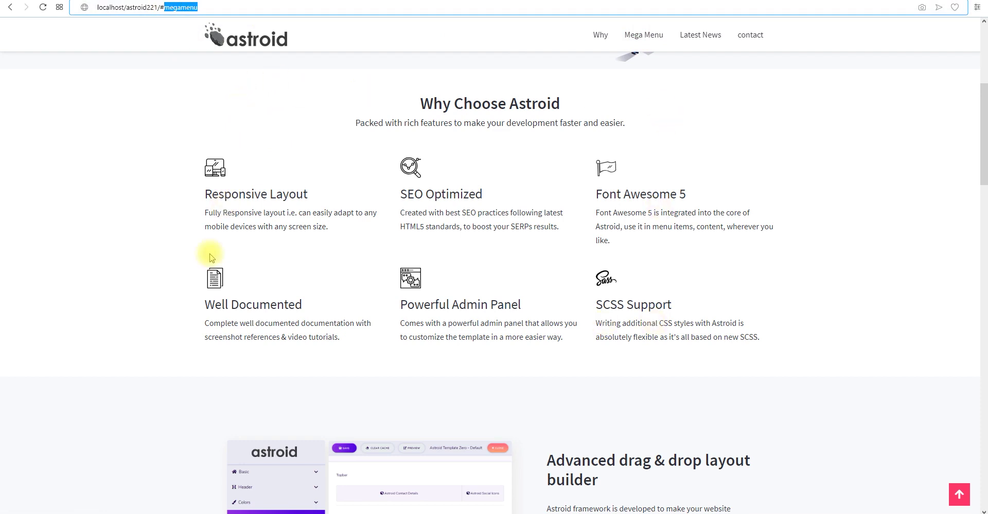
{"action": "scroll", "coordinate": [317, 181], "scroll_direction": "down", "scroll_amount": 2}
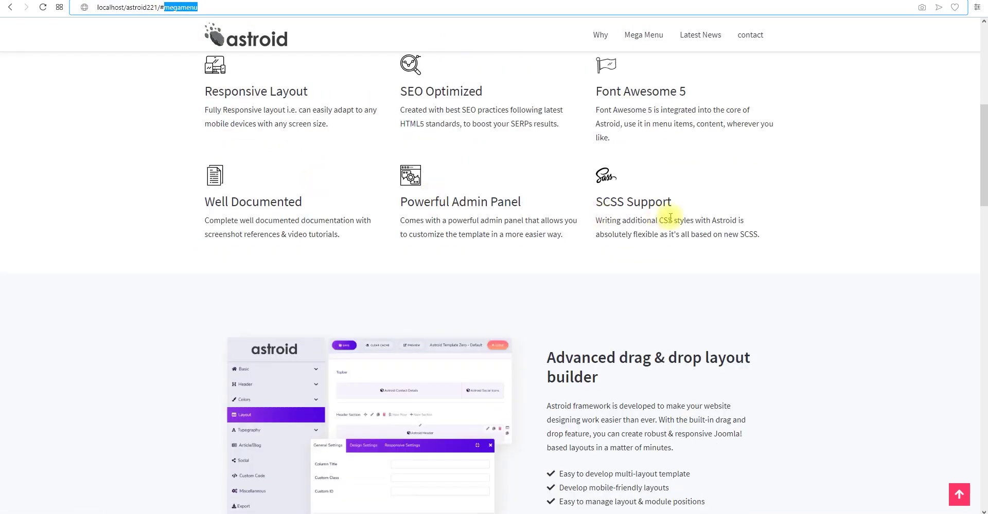
{"action": "scroll", "coordinate": [270, 147], "scroll_direction": "down", "scroll_amount": 2}
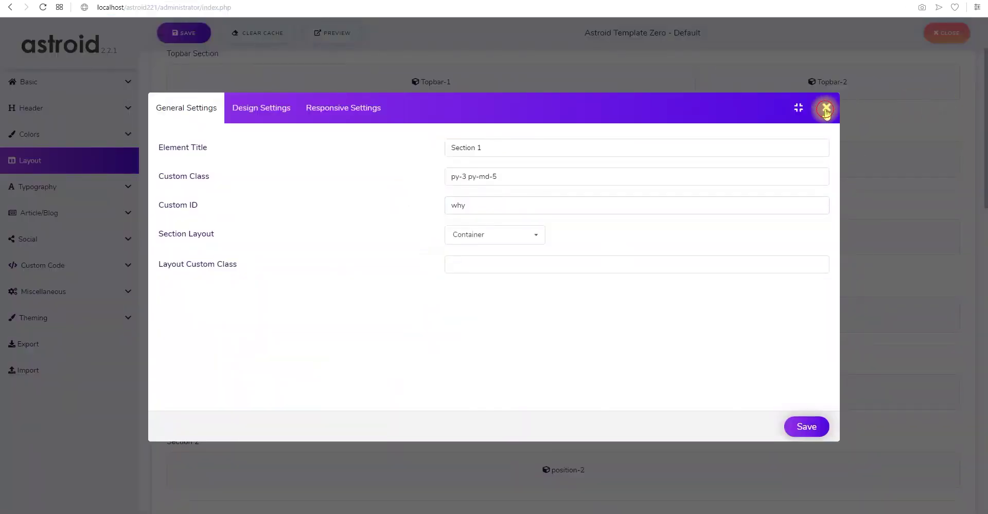
Step: Close the section settings dialog and scroll the Layout page to Section 3
{"action": "left_click", "coordinate": [825, 106]}
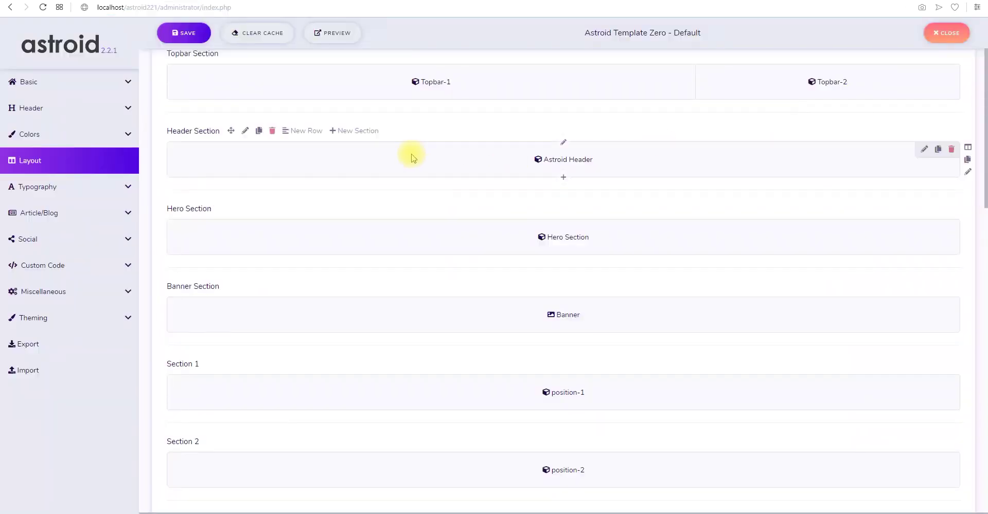
{"action": "scroll", "coordinate": [443, 190], "scroll_direction": "down", "scroll_amount": 3}
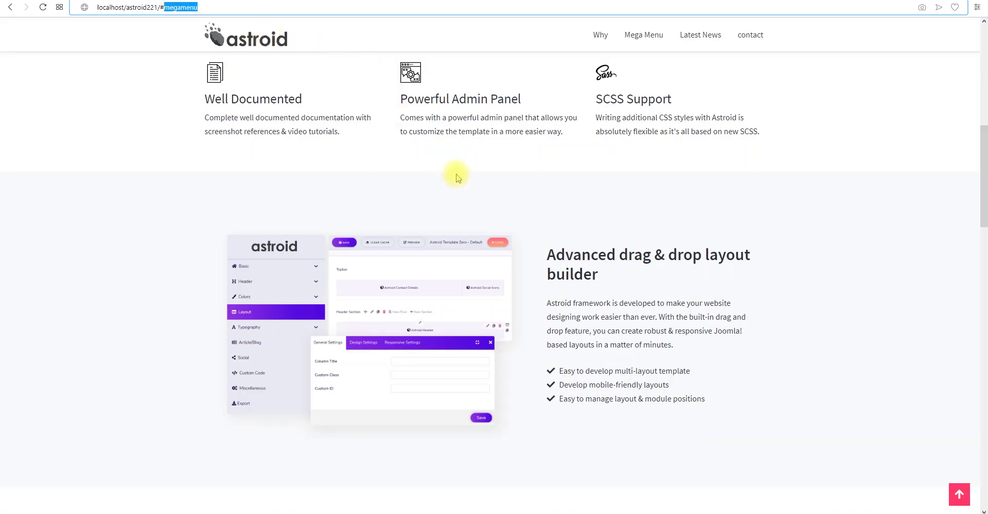
{"action": "scroll", "coordinate": [600, 249], "scroll_direction": "up", "scroll_amount": 8}
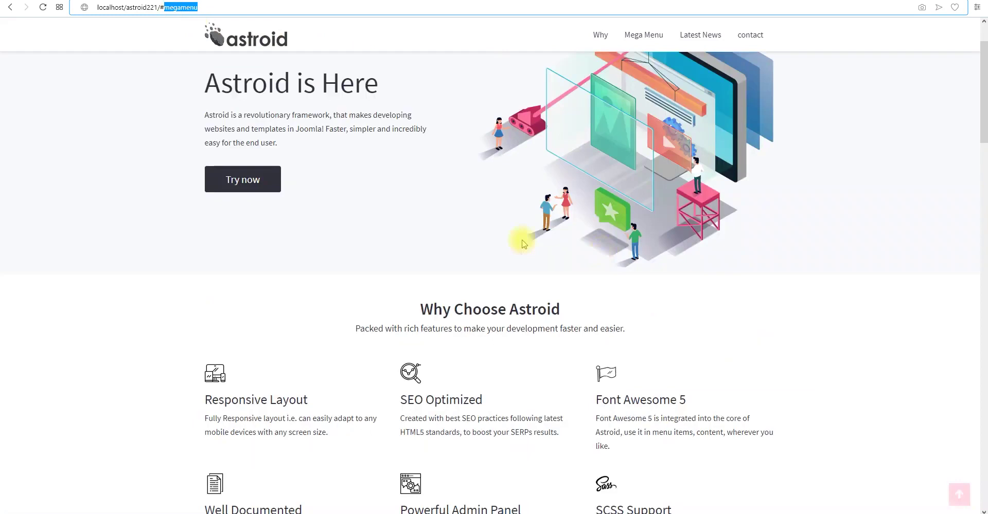
{"action": "scroll", "coordinate": [566, 251], "scroll_direction": "down", "scroll_amount": 12}
{"action": "scroll", "coordinate": [605, 254], "scroll_direction": "down", "scroll_amount": 2}
{"action": "scroll", "coordinate": [600, 271], "scroll_direction": "up", "scroll_amount": 1}
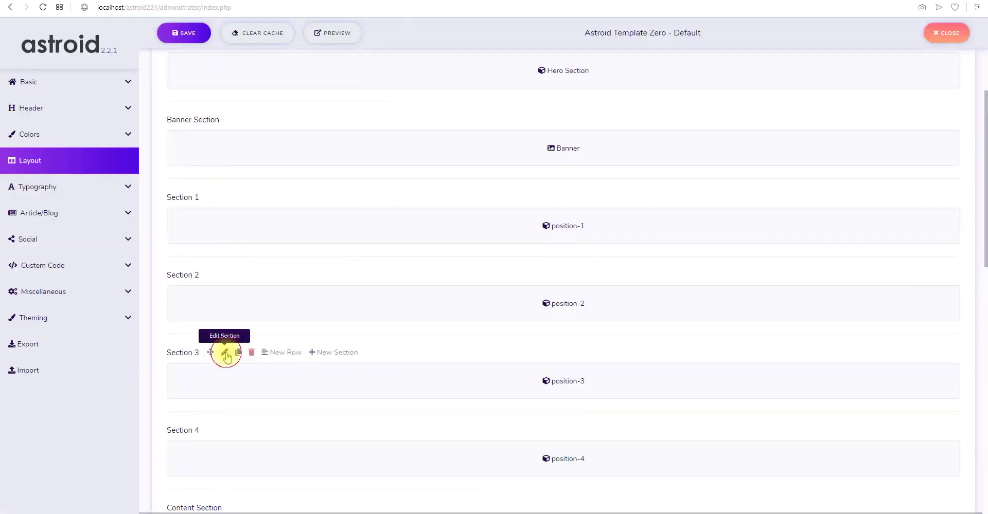
Step: Replace Section 3's Custom ID 'about' with 'megamenu', save the section, then save the template
{"action": "left_click", "coordinate": [229, 351]}
{"action": "double_click", "coordinate": [493, 199]}
{"action": "key", "text": "ctrl+v"}
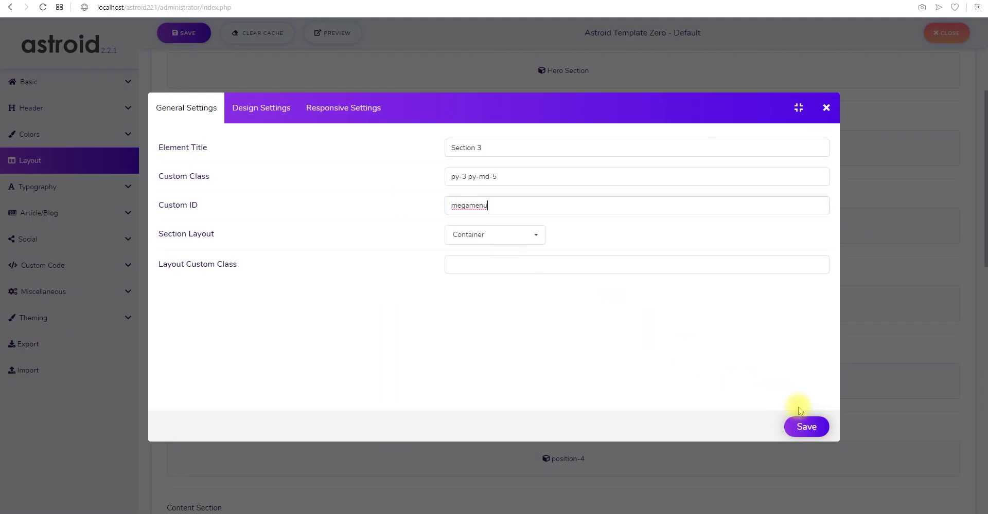
{"action": "left_click", "coordinate": [805, 425]}
{"action": "left_click", "coordinate": [199, 49]}
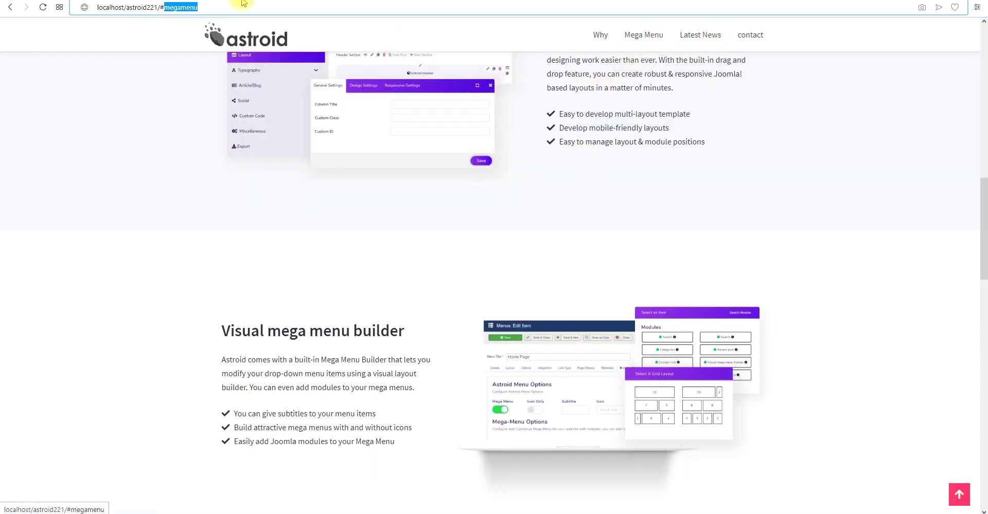
{"action": "scroll", "coordinate": [431, 330], "scroll_direction": "down", "scroll_amount": 1}
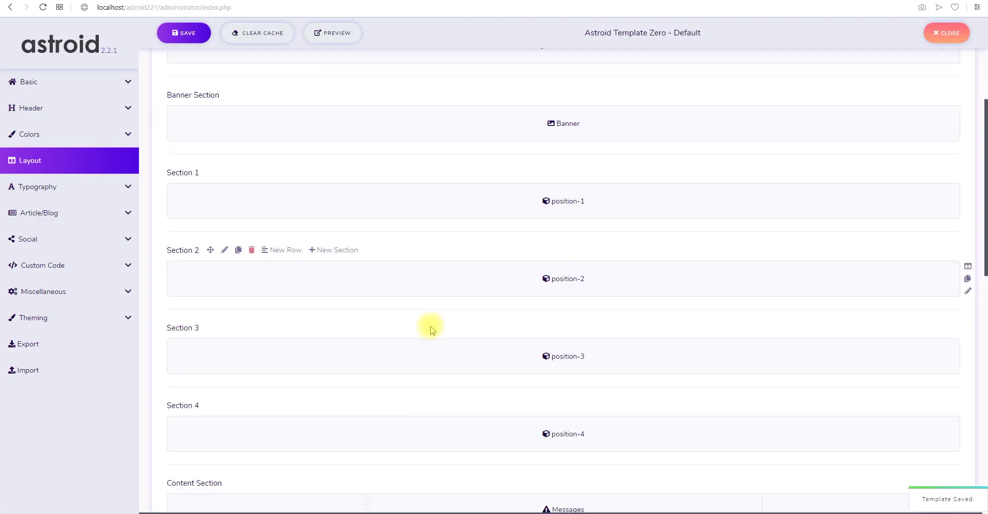
Step: Give the Content Section the Custom ID latestnews and save the template
{"action": "scroll", "coordinate": [432, 329], "scroll_direction": "down", "scroll_amount": 2}
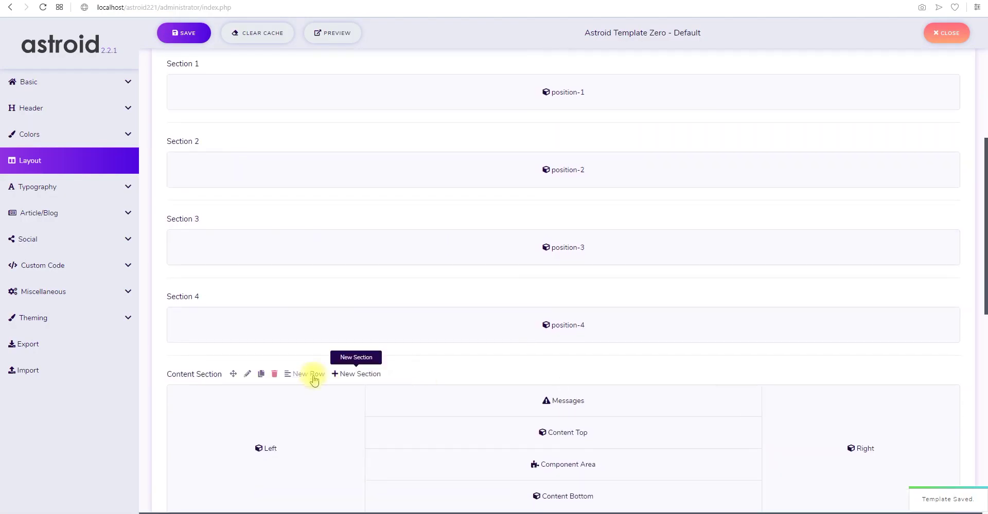
{"action": "left_click", "coordinate": [247, 374]}
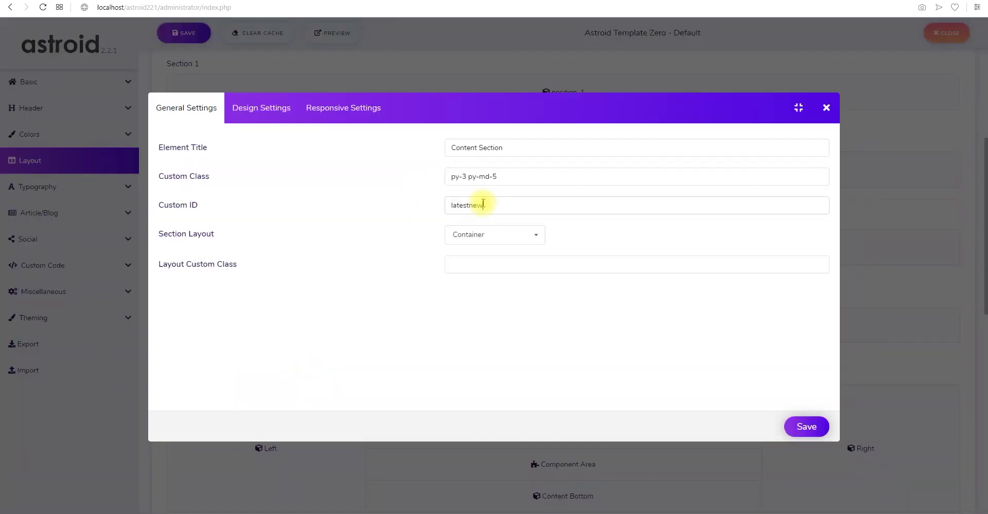
{"action": "left_click", "coordinate": [814, 428]}
{"action": "left_click", "coordinate": [193, 34]}
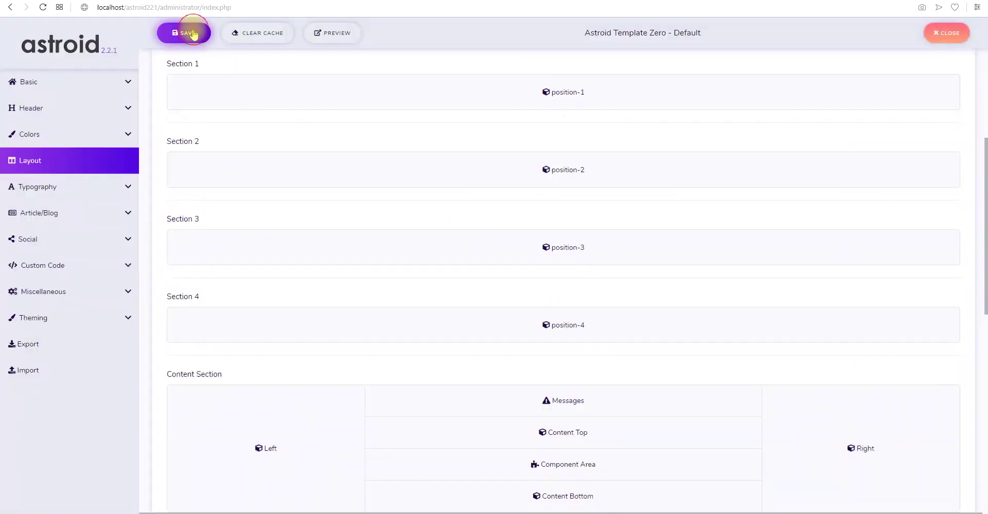
Step: Give Section 5 the Custom ID contact and save the template
{"action": "scroll", "coordinate": [388, 322], "scroll_direction": "down", "scroll_amount": 7}
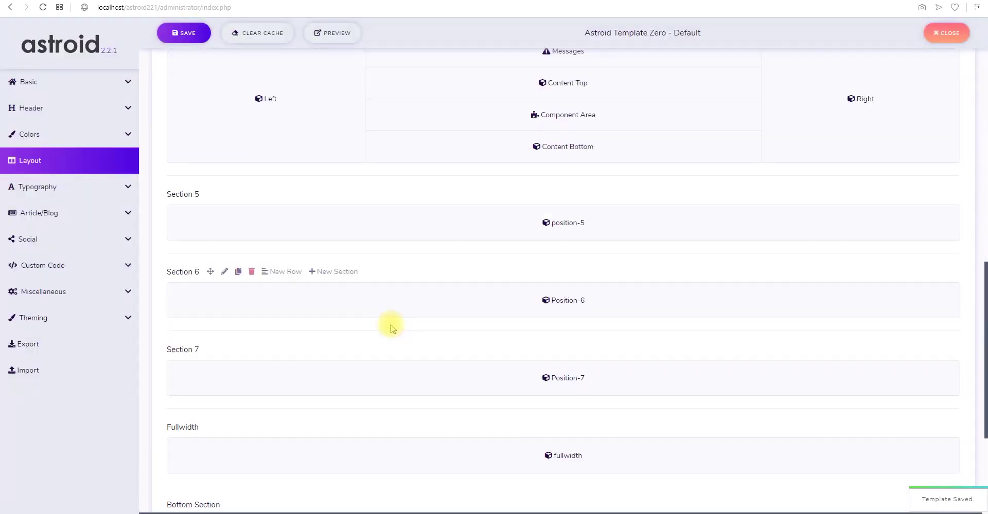
{"action": "left_click", "coordinate": [225, 165]}
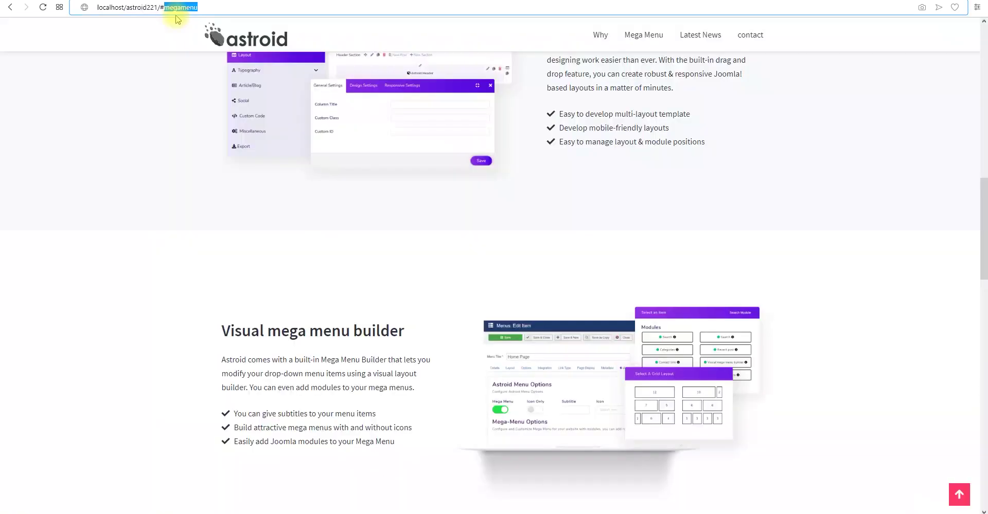
{"action": "scroll", "coordinate": [598, 346], "scroll_direction": "down", "scroll_amount": 3}
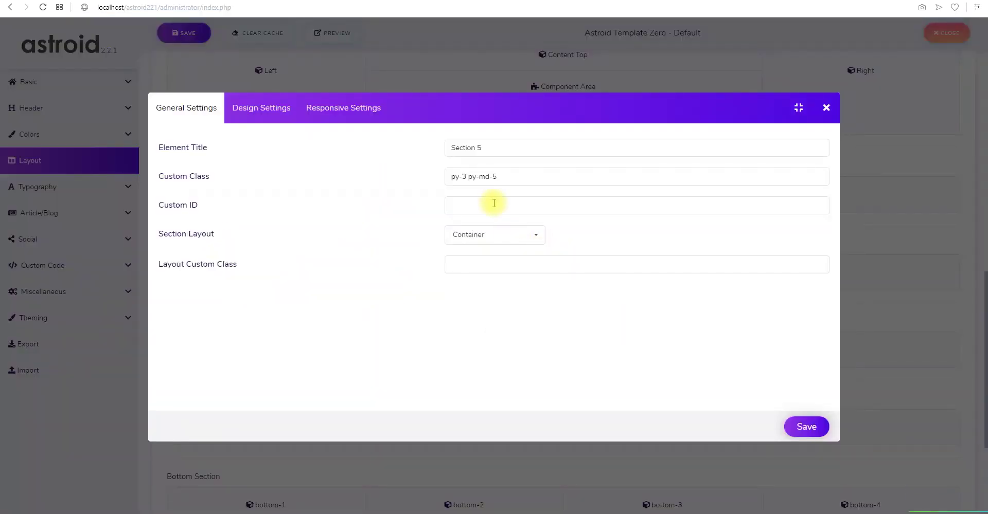
{"action": "left_click", "coordinate": [492, 202]}
{"action": "type", "text": "contact"}
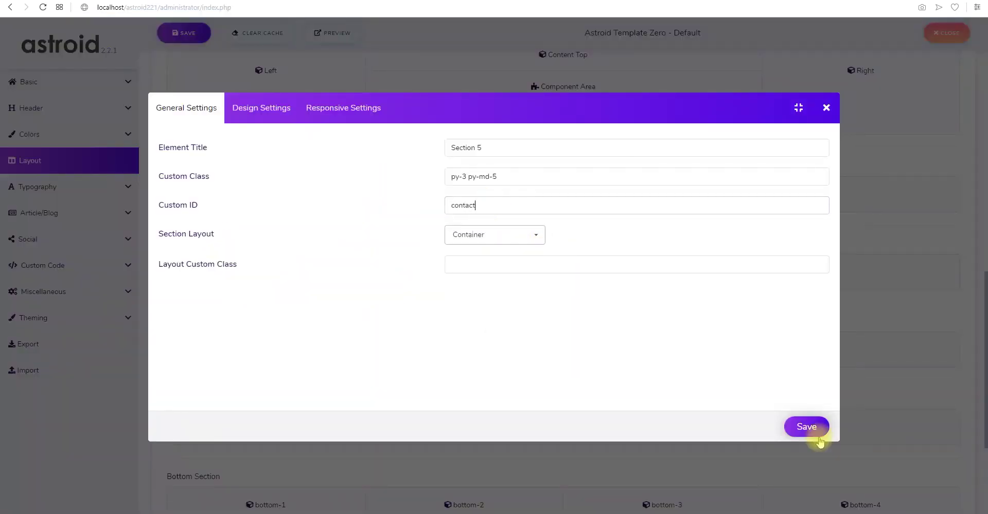
{"action": "left_click", "coordinate": [806, 428]}
{"action": "left_click", "coordinate": [187, 44]}
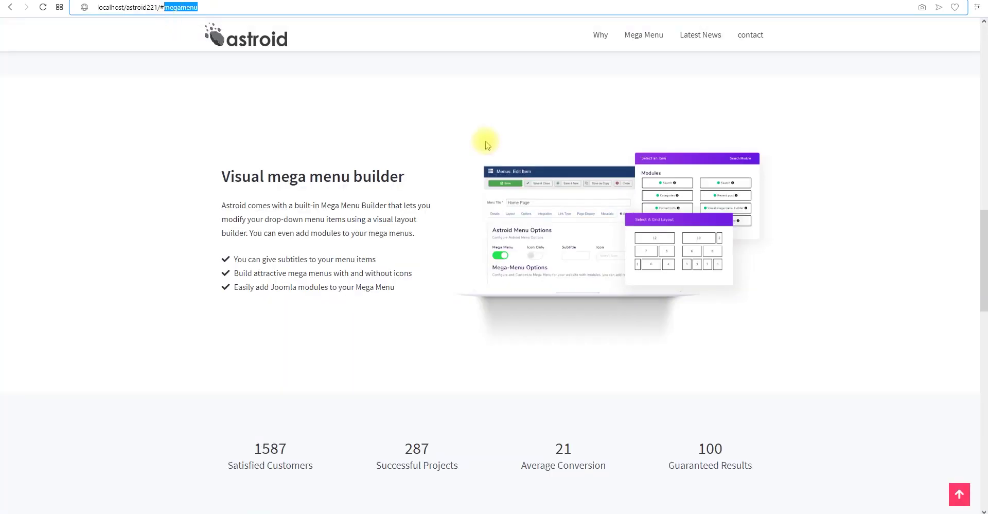
Step: Reload the site and test the contact, Latest News, Mega Menu and Why menu links
{"action": "key", "text": "Return"}
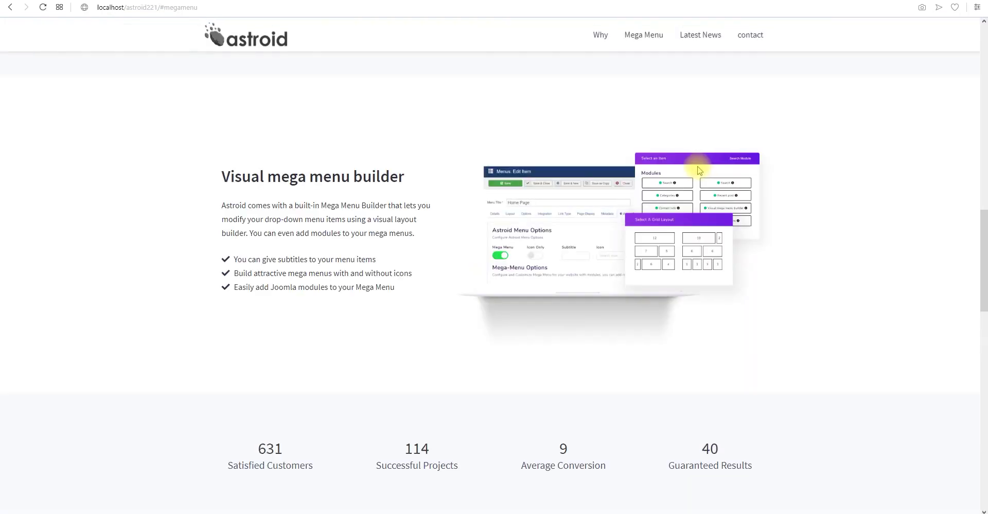
{"action": "left_click", "coordinate": [750, 34]}
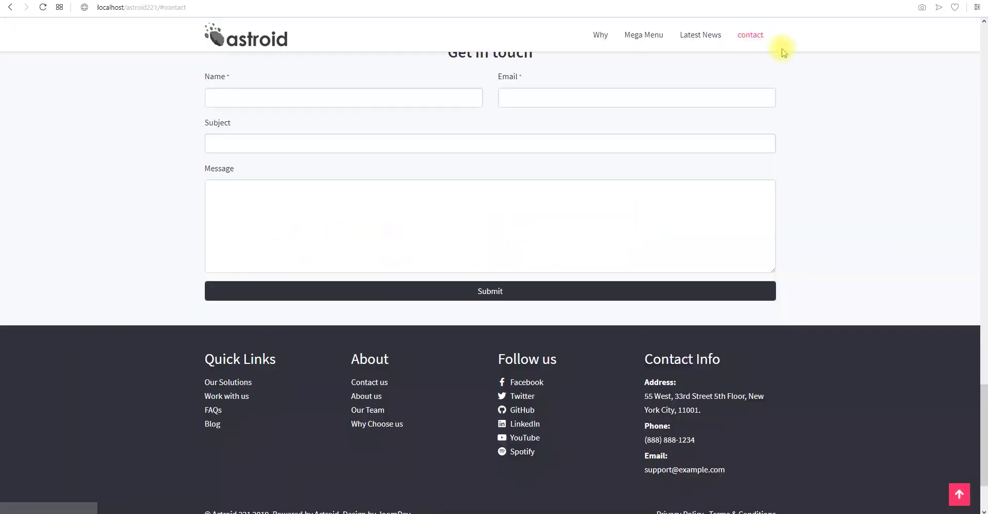
{"action": "left_click", "coordinate": [702, 34]}
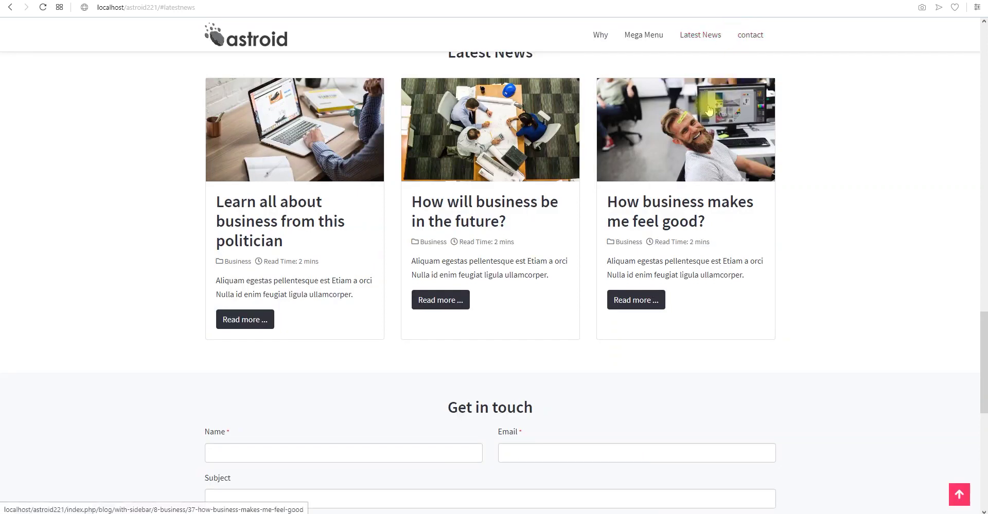
{"action": "left_click", "coordinate": [644, 35]}
{"action": "left_click", "coordinate": [599, 36]}
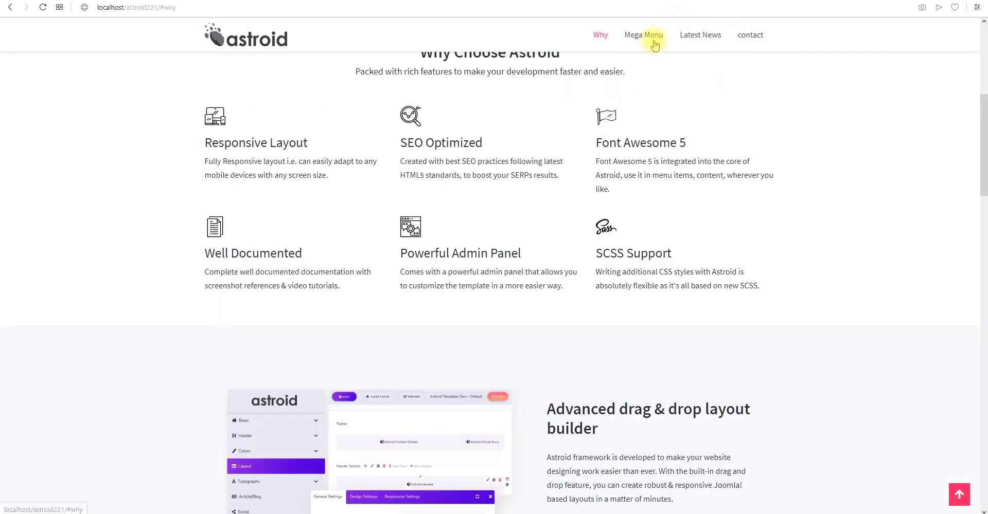
{"action": "scroll", "coordinate": [605, 142], "scroll_direction": "up", "scroll_amount": 2}
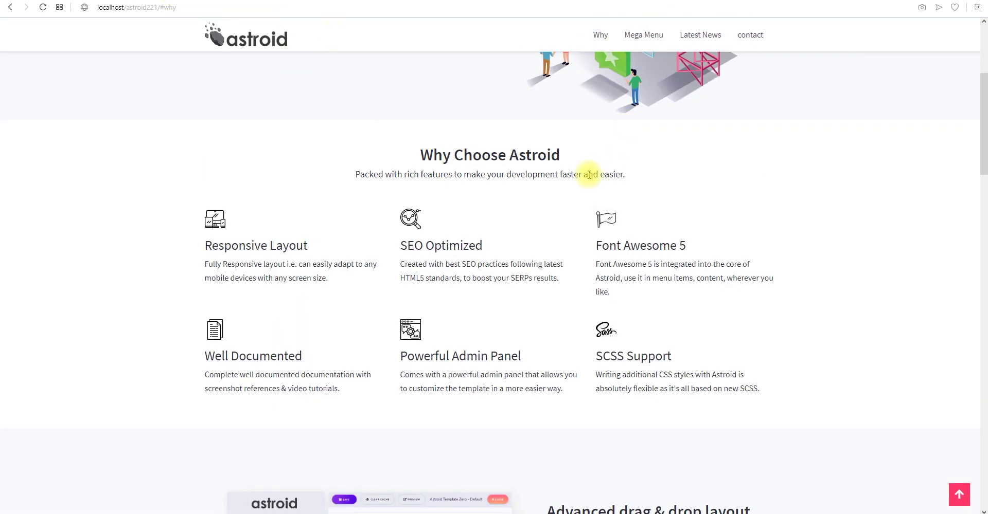
{"action": "left_click", "coordinate": [630, 37]}
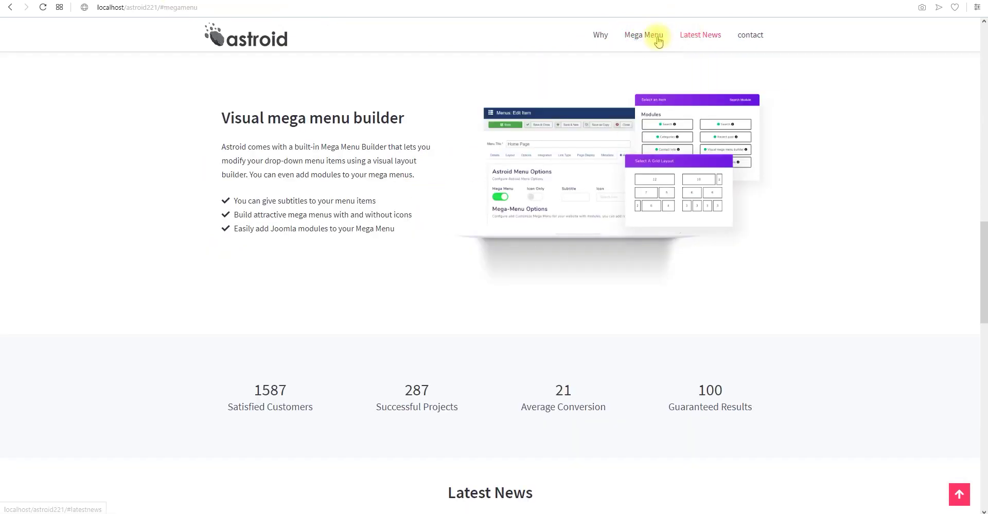
{"action": "left_click", "coordinate": [598, 35]}
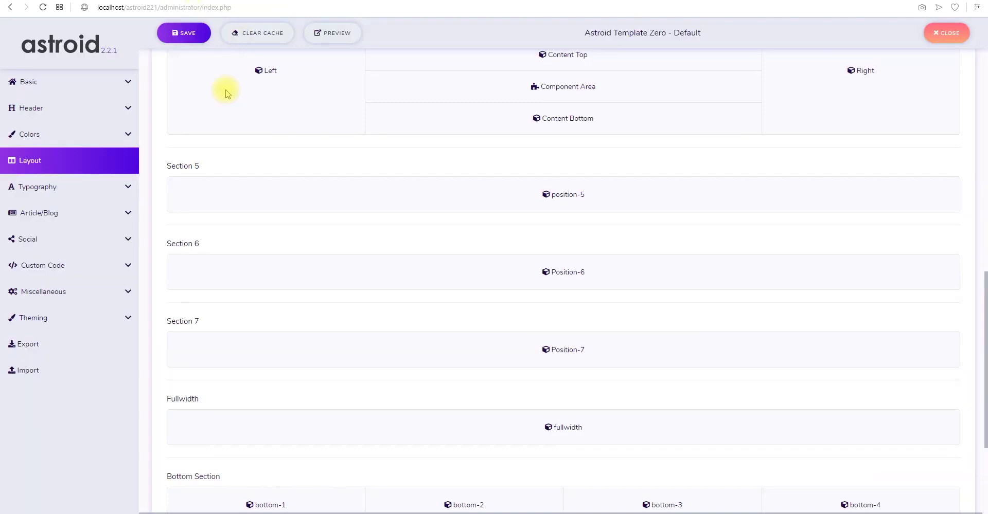
Step: In Basic settings, switch Enable Smooth Scroll on, change Scroll Speed from 900 to 500, and save
{"action": "left_click", "coordinate": [29, 80]}
{"action": "scroll", "coordinate": [371, 249], "scroll_direction": "down", "scroll_amount": 4}
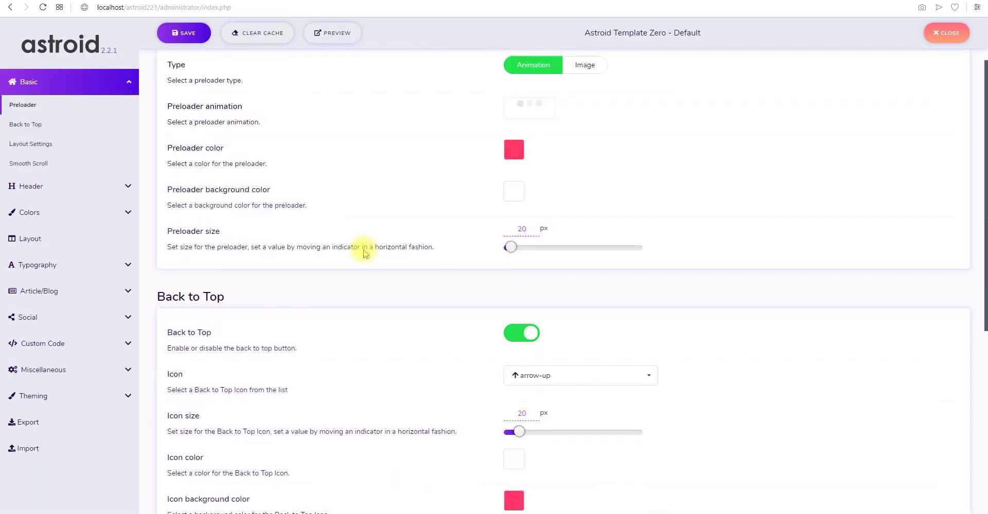
{"action": "middle_click", "coordinate": [800, 304]}
{"action": "scroll", "coordinate": [801, 308], "scroll_direction": "down", "scroll_amount": 5}
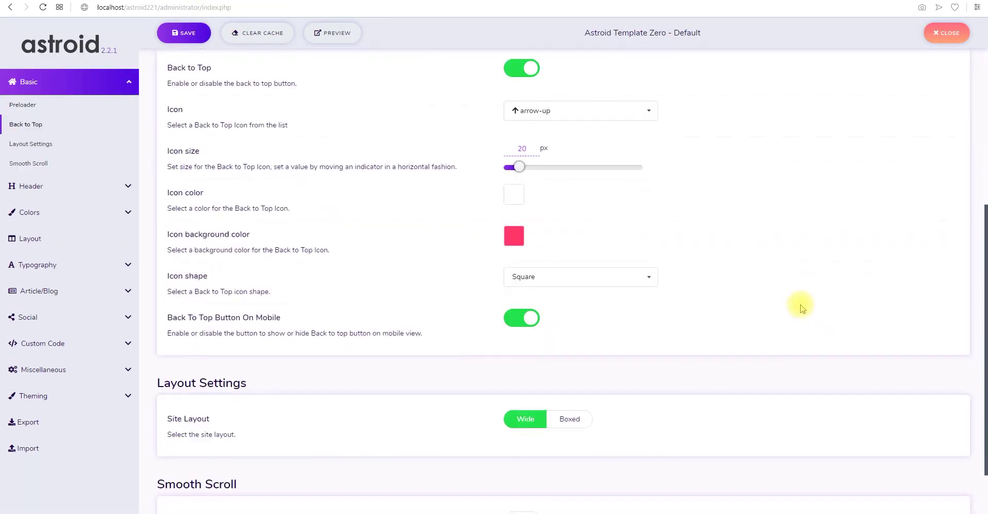
{"action": "left_click", "coordinate": [511, 447]}
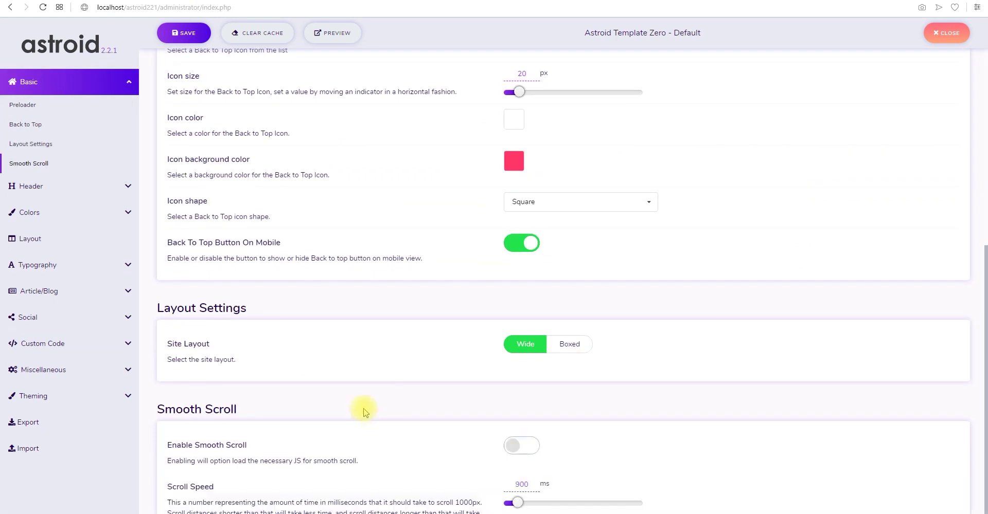
{"action": "scroll", "coordinate": [362, 398], "scroll_direction": "down", "scroll_amount": 2}
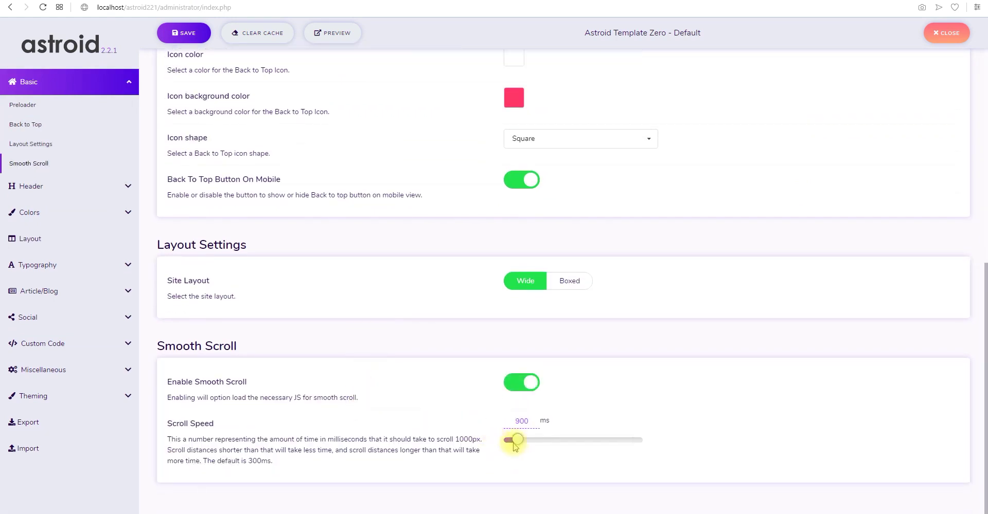
{"action": "double_click", "coordinate": [523, 420]}
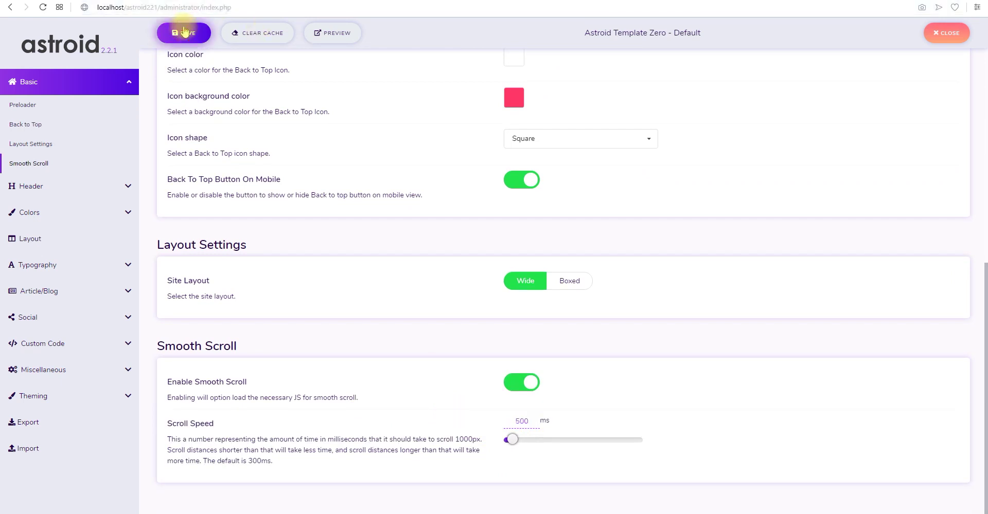
{"action": "left_click", "coordinate": [245, 36]}
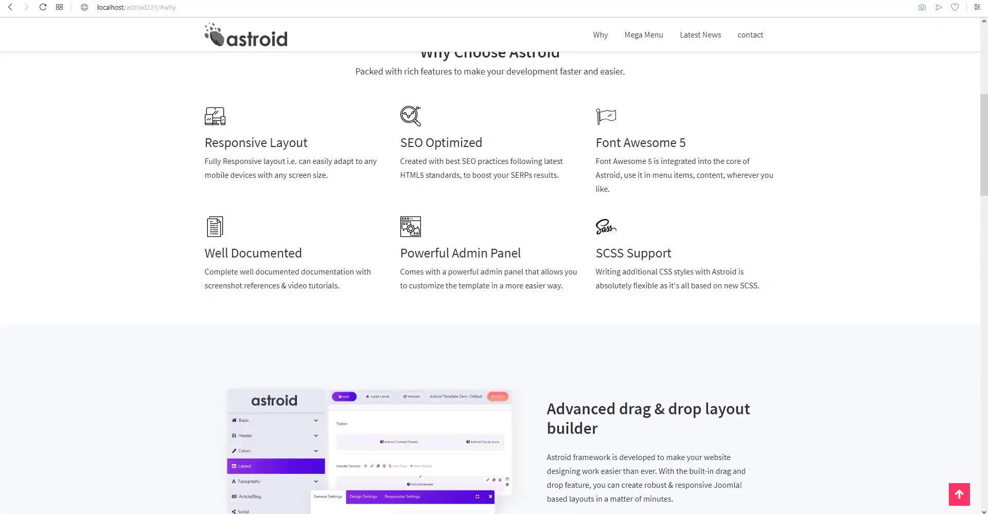
Step: Reload the site and test the Mega Menu, Latest News and contact links at 500 ms
{"action": "key", "text": "F5"}
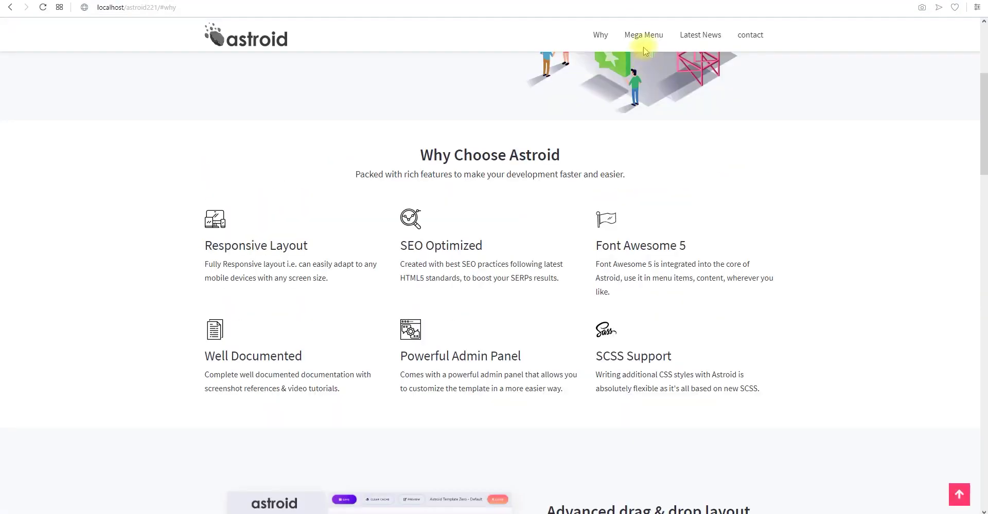
{"action": "left_click", "coordinate": [644, 35]}
{"action": "left_click", "coordinate": [692, 37]}
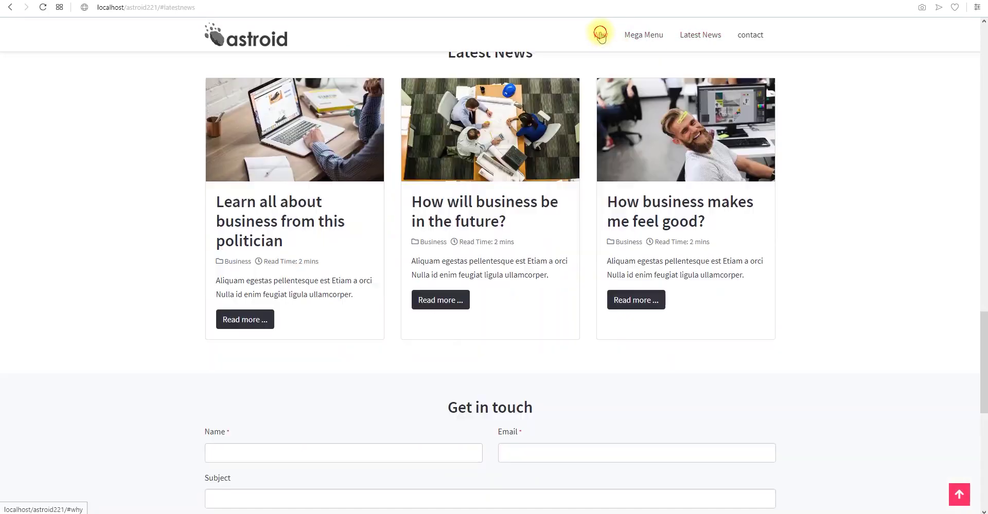
{"action": "left_click", "coordinate": [750, 34]}
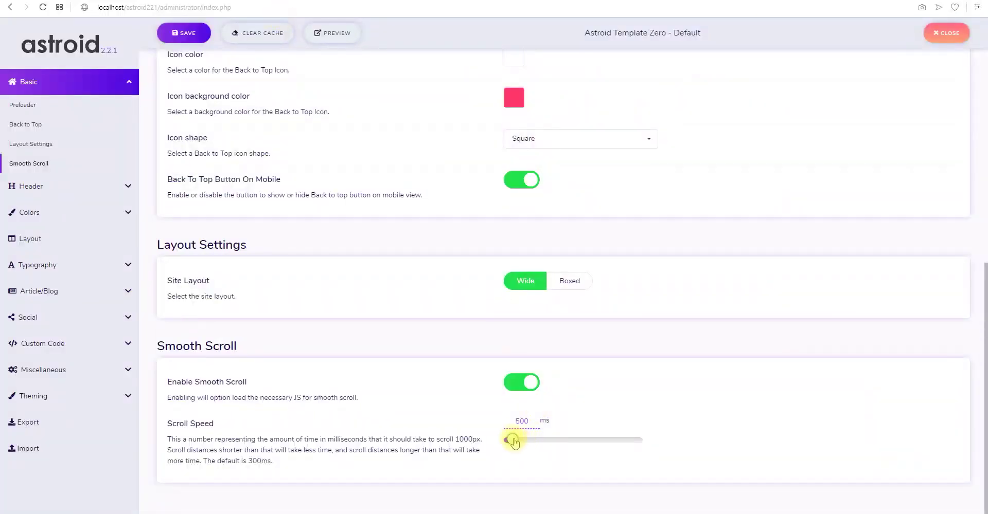
Step: Set the Scroll Speed slider to 3735 ms and save the template
{"action": "left_click_drag", "start_coordinate": [514, 442], "coordinate": [575, 442]}
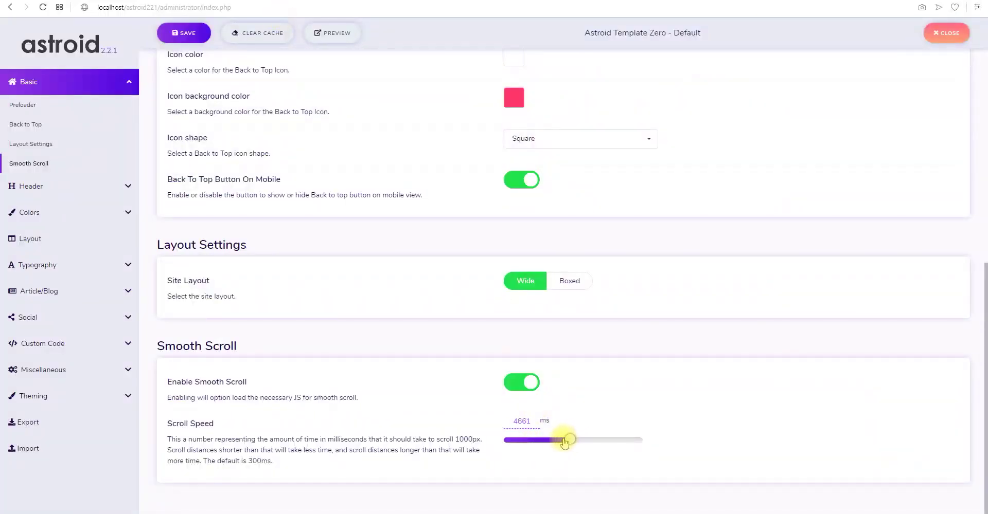
{"action": "left_click", "coordinate": [188, 36]}
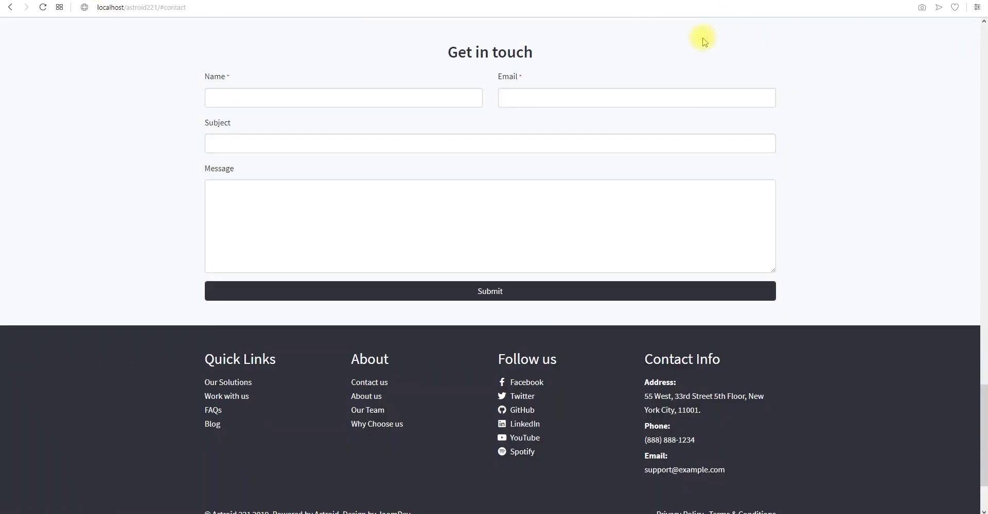
{"action": "scroll", "coordinate": [703, 137], "scroll_direction": "up", "scroll_amount": 2}
{"action": "scroll", "coordinate": [885, 210], "scroll_direction": "up", "scroll_amount": 2}
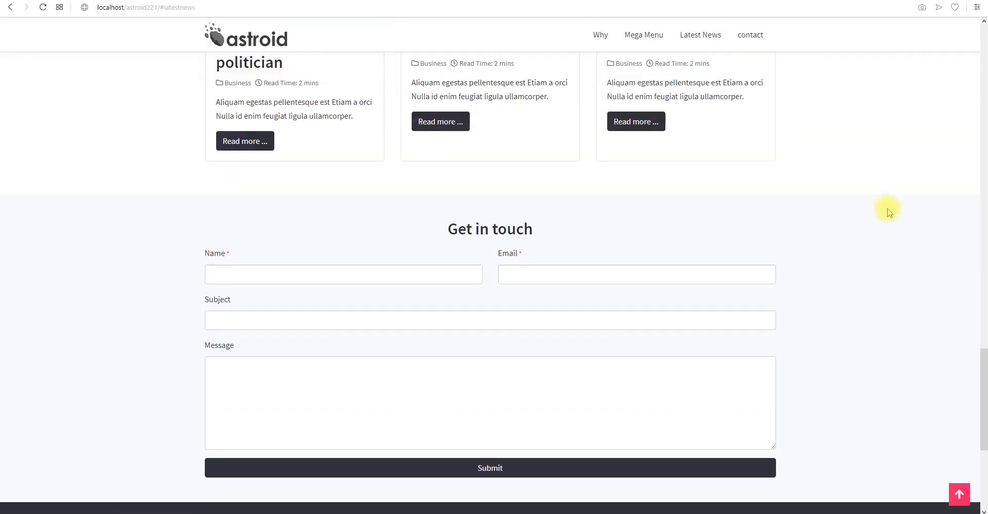
{"action": "scroll", "coordinate": [889, 211], "scroll_direction": "up", "scroll_amount": 6}
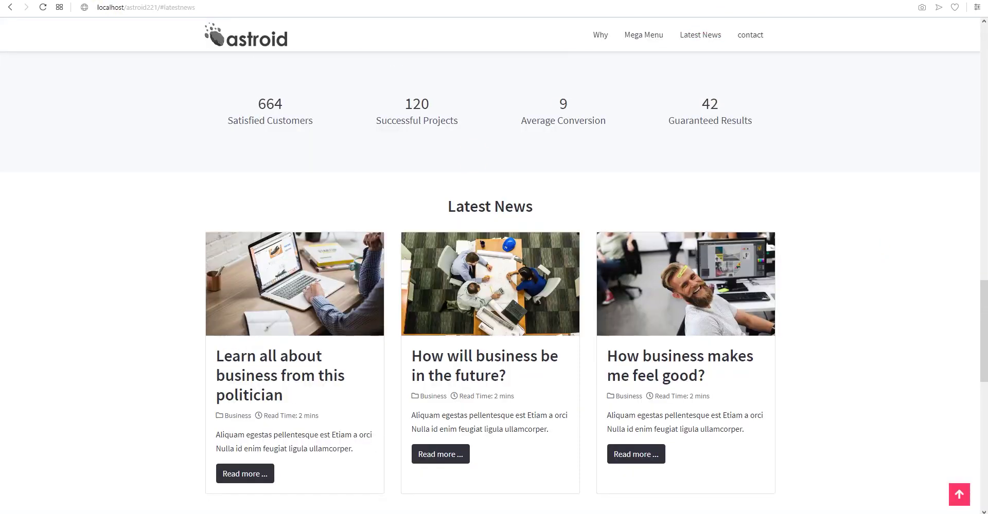
Step: Return through the browser tabs to the One page menu's item list
{"action": "key", "text": "ctrl+Tab"}
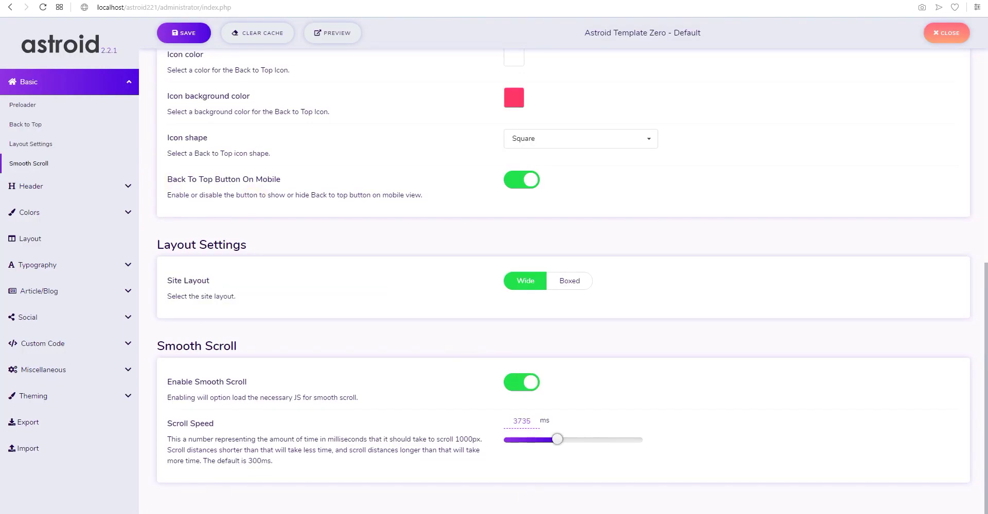
{"action": "key", "text": "ctrl+Tab"}
{"action": "key", "text": "ctrl+Tab"}
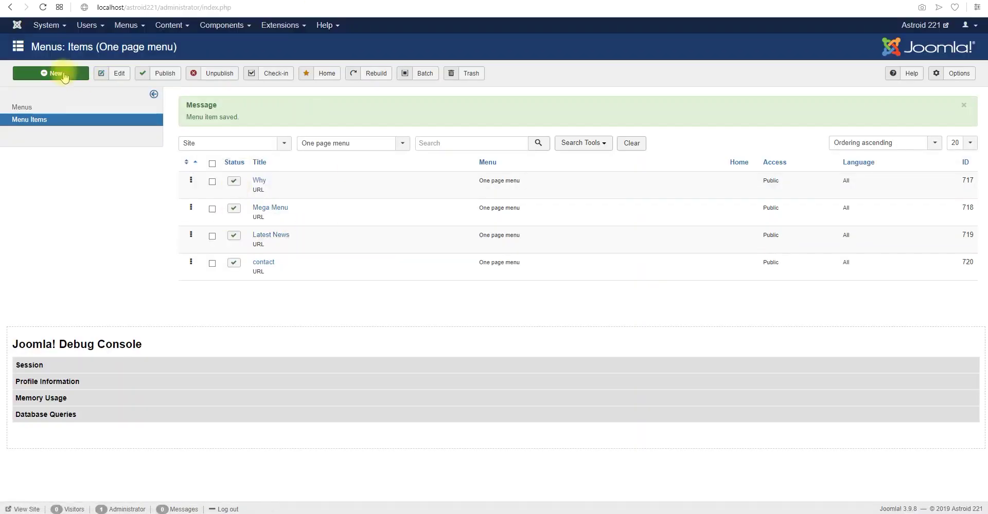
{"action": "key", "text": "ctrl+Tab"}
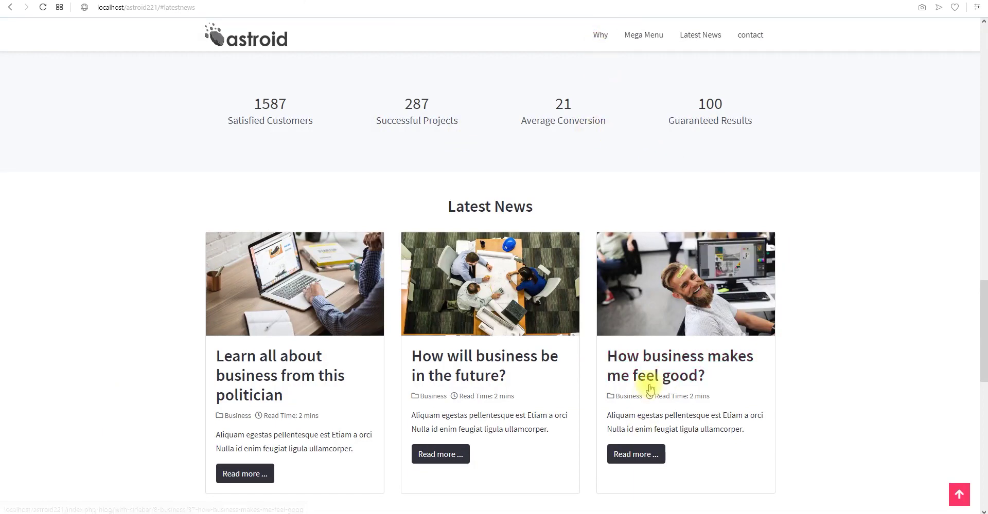
Step: Create menu item 'Blog' as Articles > Featured Articles, changing the duplicate alias to blog34
{"action": "key", "text": "ctrl+Tab"}
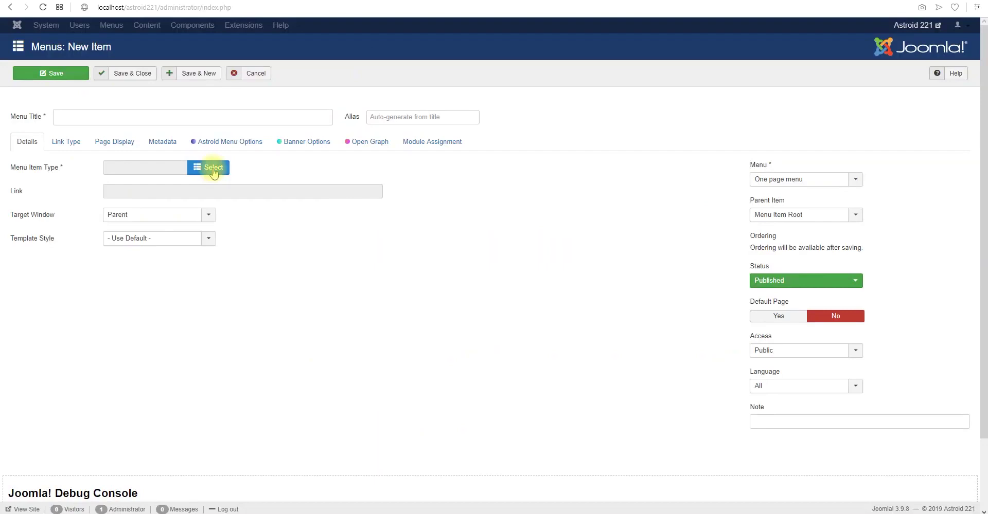
{"action": "left_click", "coordinate": [152, 118]}
{"action": "type", "text": "Blog"}
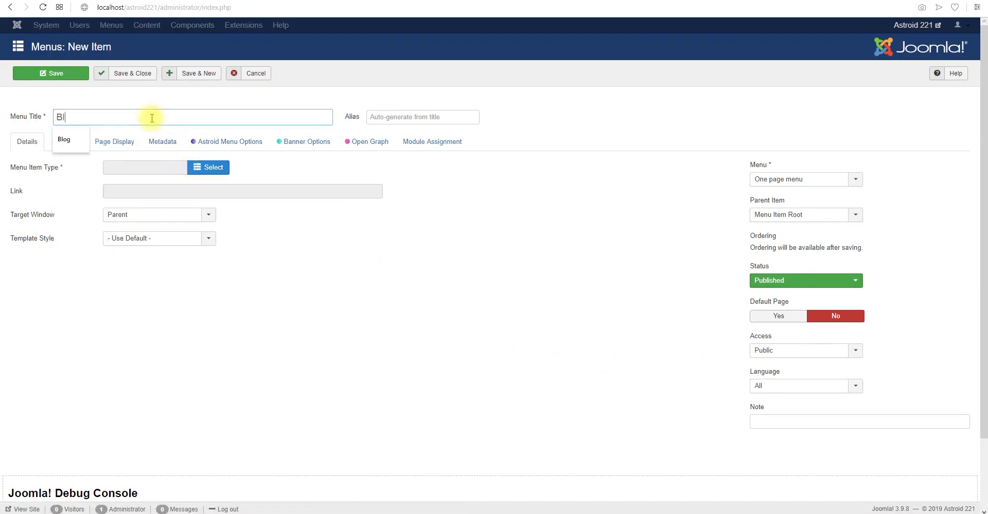
{"action": "left_click", "coordinate": [211, 169]}
{"action": "left_click", "coordinate": [122, 84]}
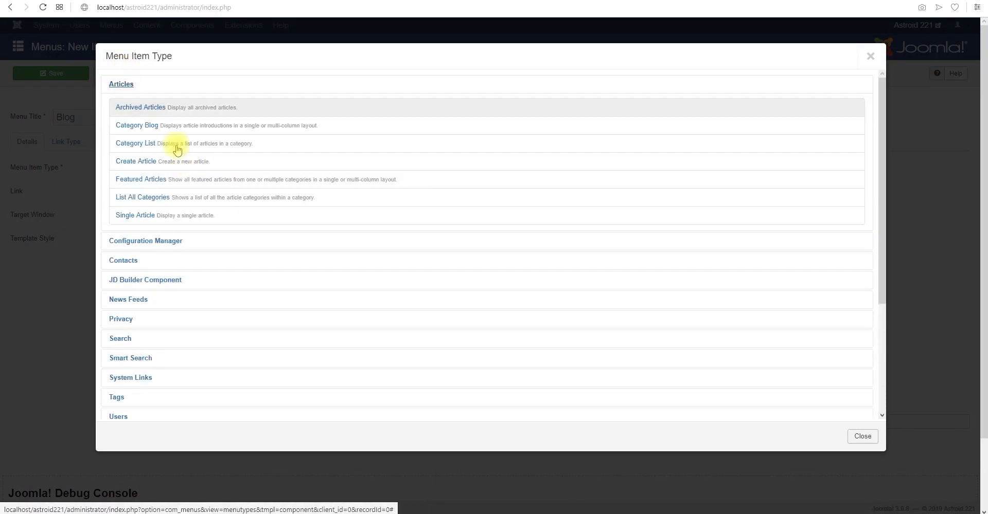
{"action": "left_click", "coordinate": [141, 180]}
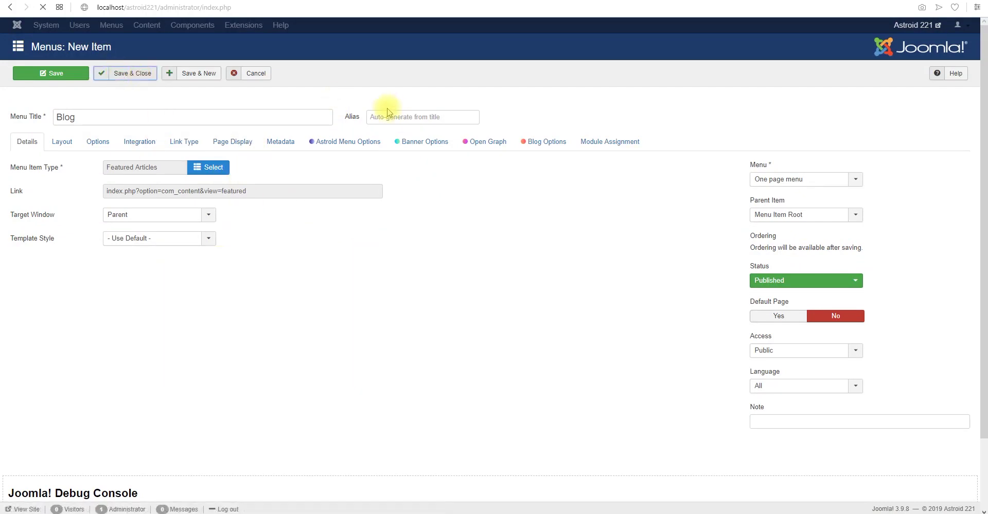
{"action": "left_click", "coordinate": [403, 153]}
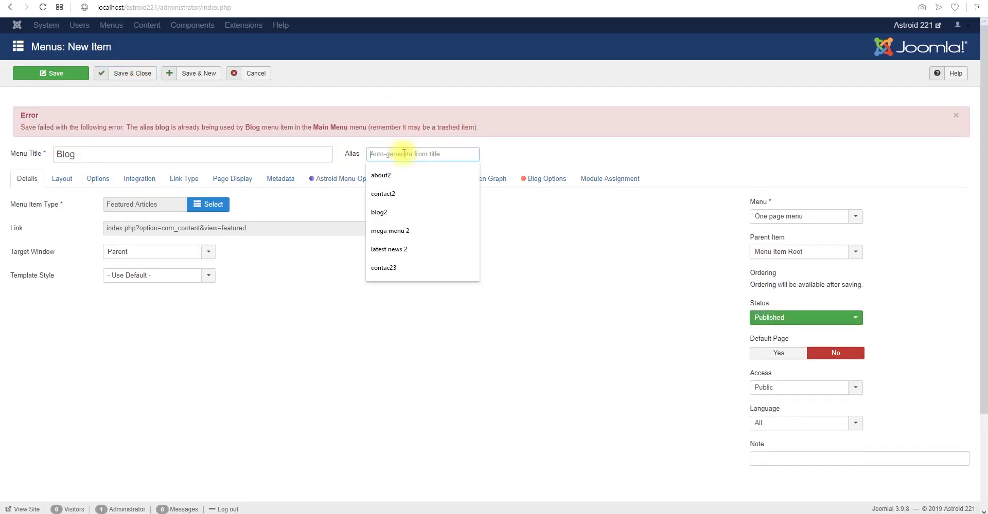
{"action": "type", "text": "bl"}
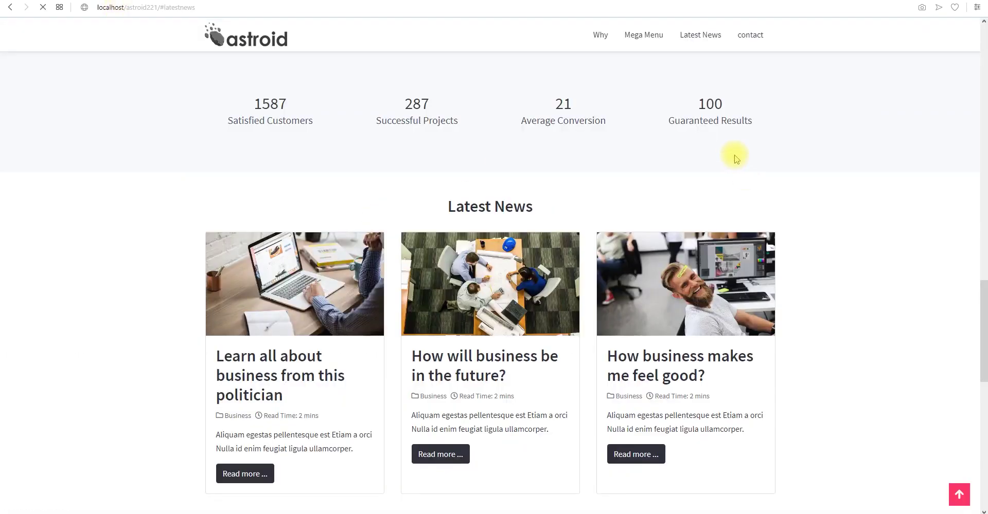
Step: On the reloaded site, test smooth scrolling via the Latest News, Mega Menu and Why links
{"action": "scroll", "coordinate": [776, 175], "scroll_direction": "up", "scroll_amount": 3}
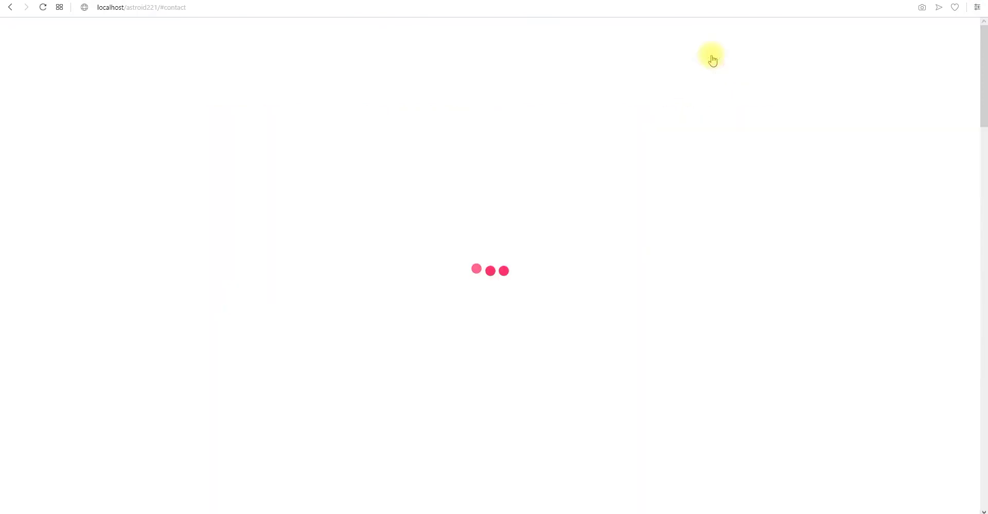
{"action": "scroll", "coordinate": [663, 42], "scroll_direction": "up", "scroll_amount": 1}
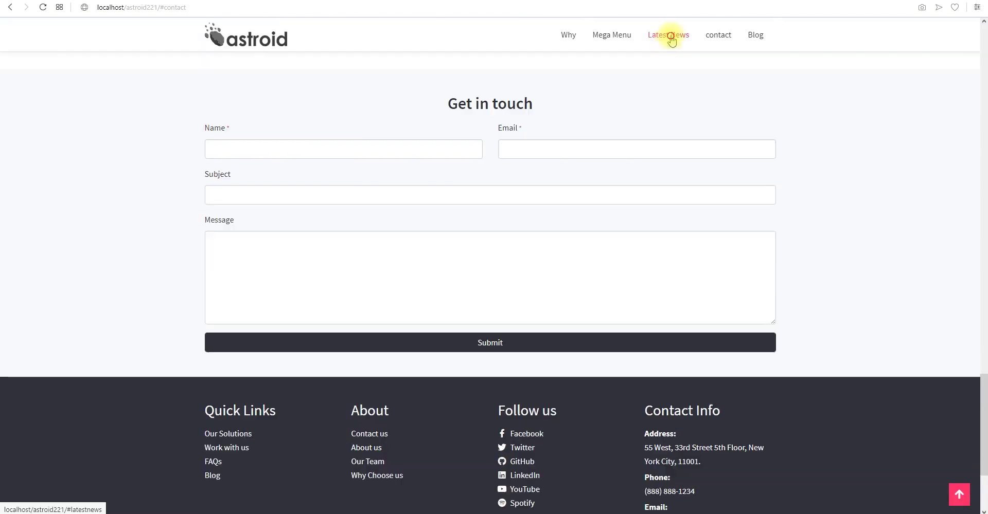
{"action": "left_click", "coordinate": [669, 35]}
{"action": "left_click", "coordinate": [612, 35]}
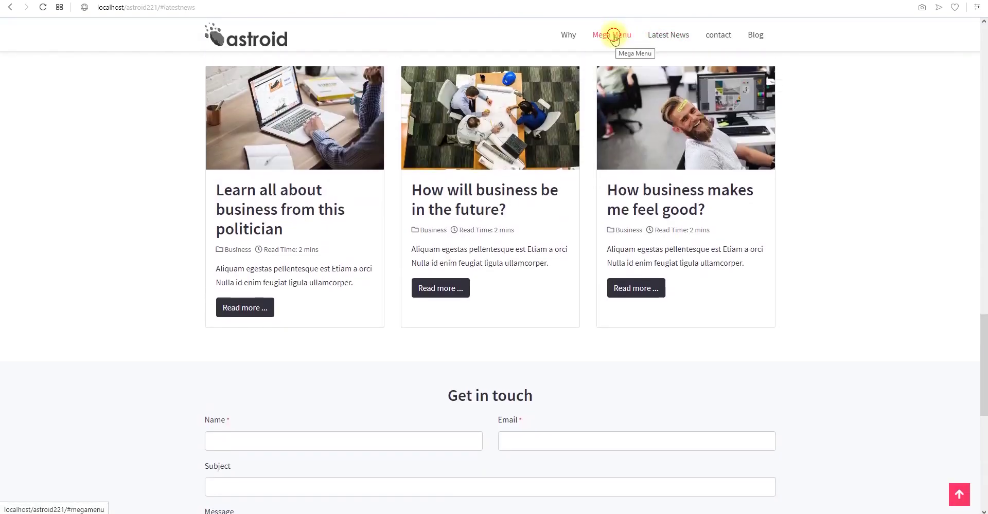
{"action": "left_click", "coordinate": [566, 35]}
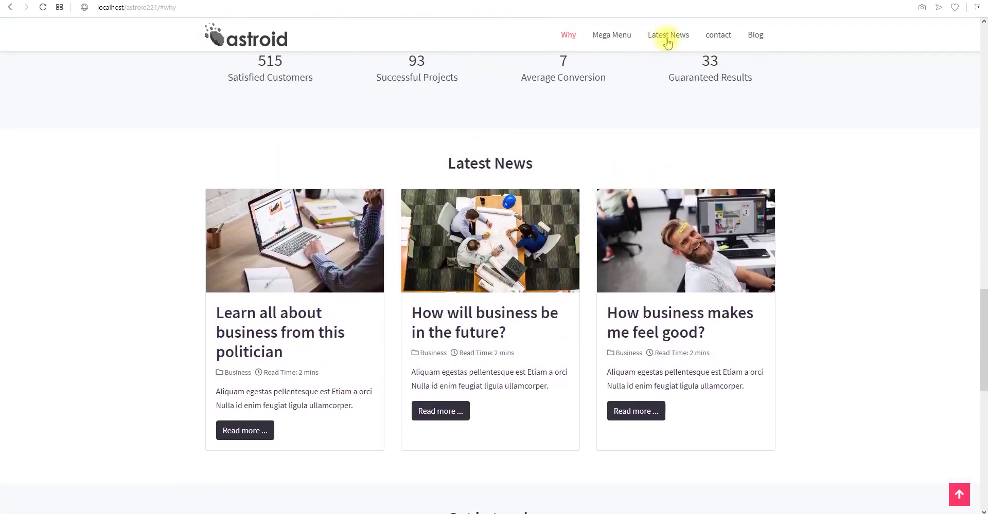